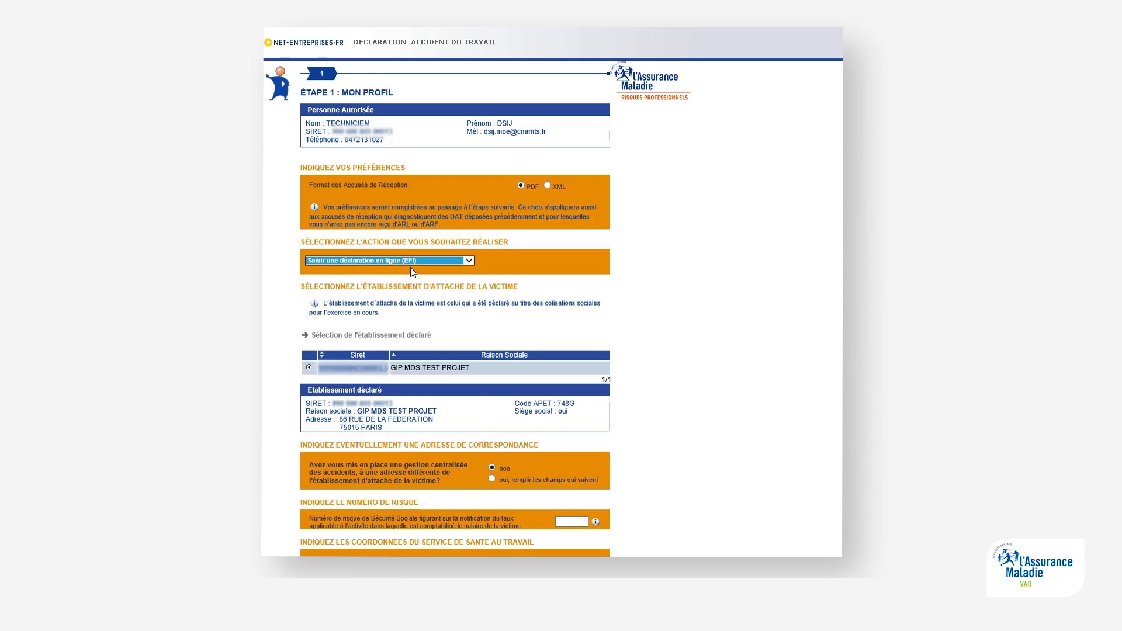
Step: Answer non to the occupational health service question and continue past the missing risk-code warning
scroll(411, 268, "down", 3)
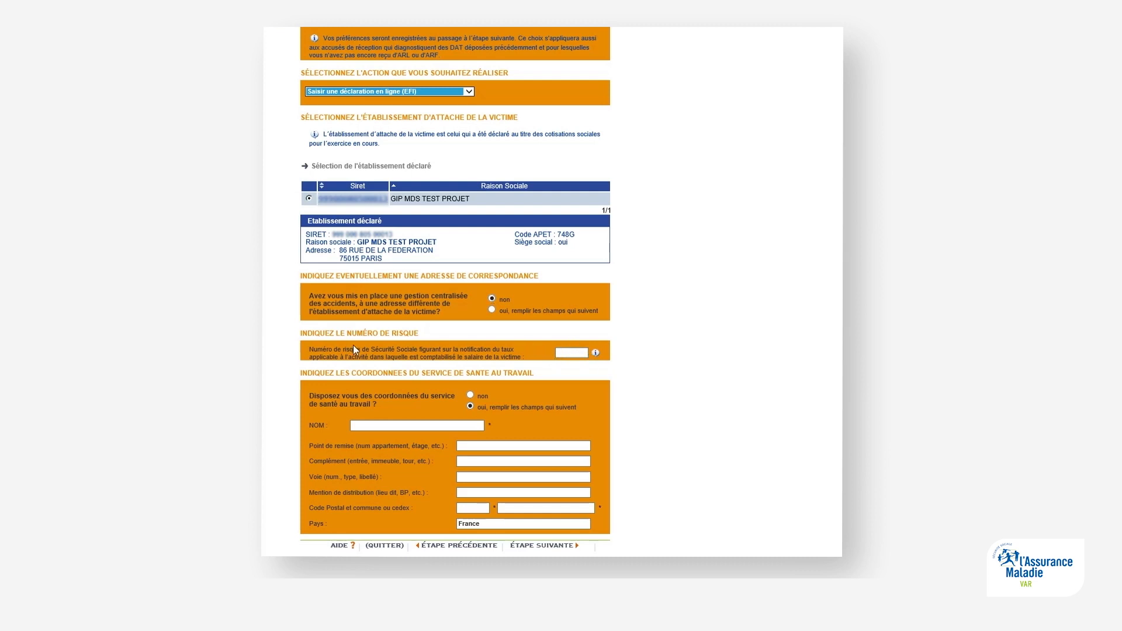
left_click(470, 395)
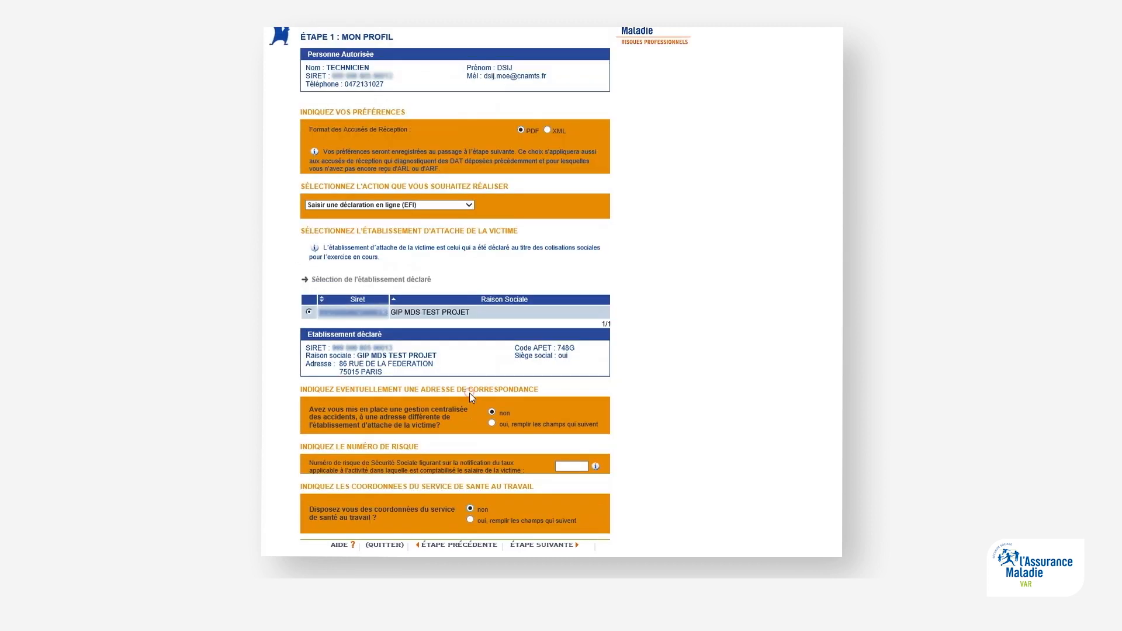
left_click(540, 547)
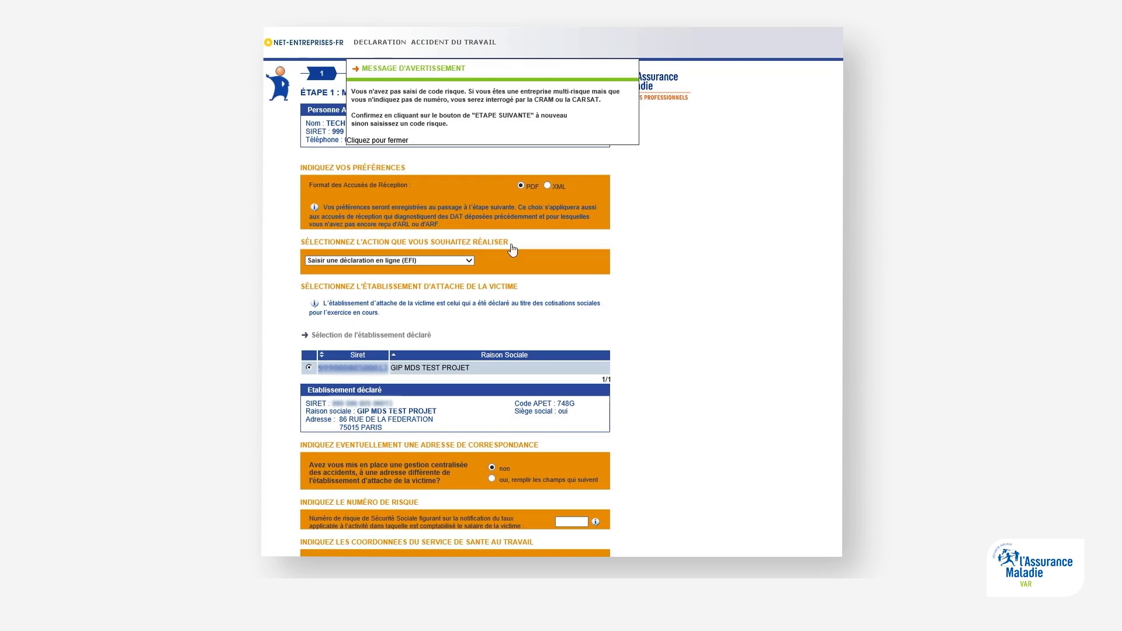
scroll(517, 263, "down", 2)
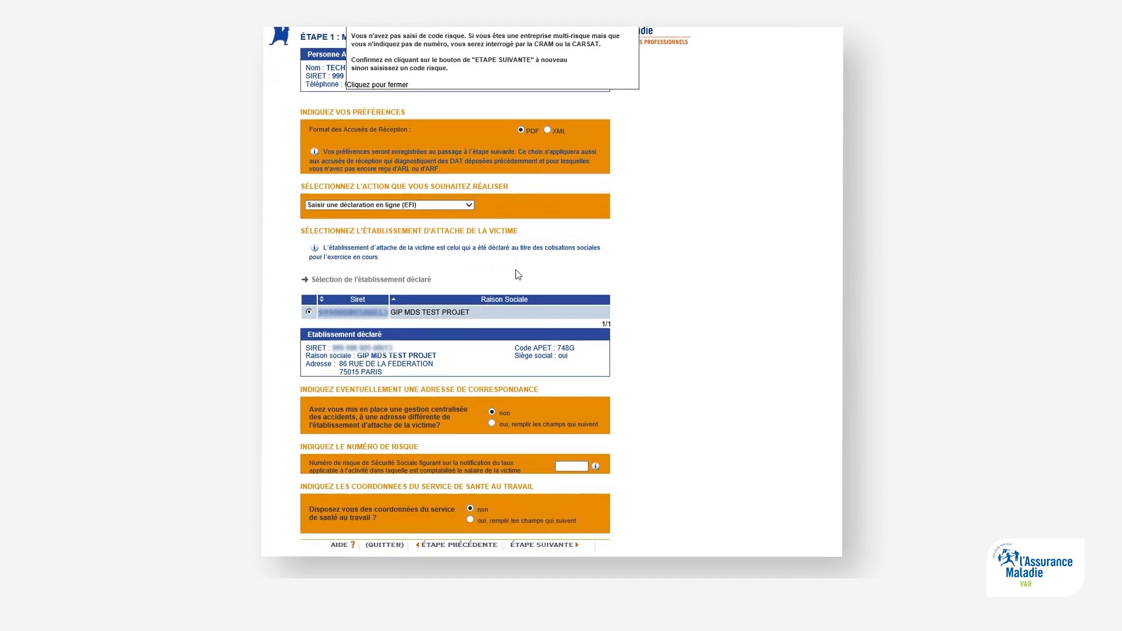
left_click(532, 550)
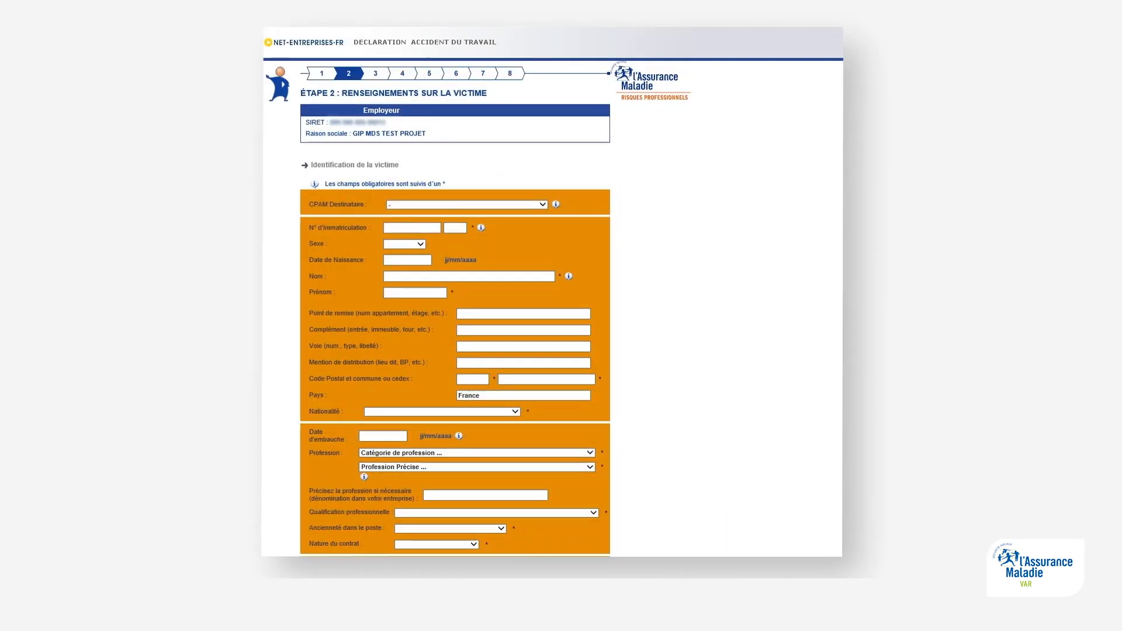
Step: Choose CPAM 831 - TOULON and enter the victim's registration number, birth date and name
left_click(542, 204)
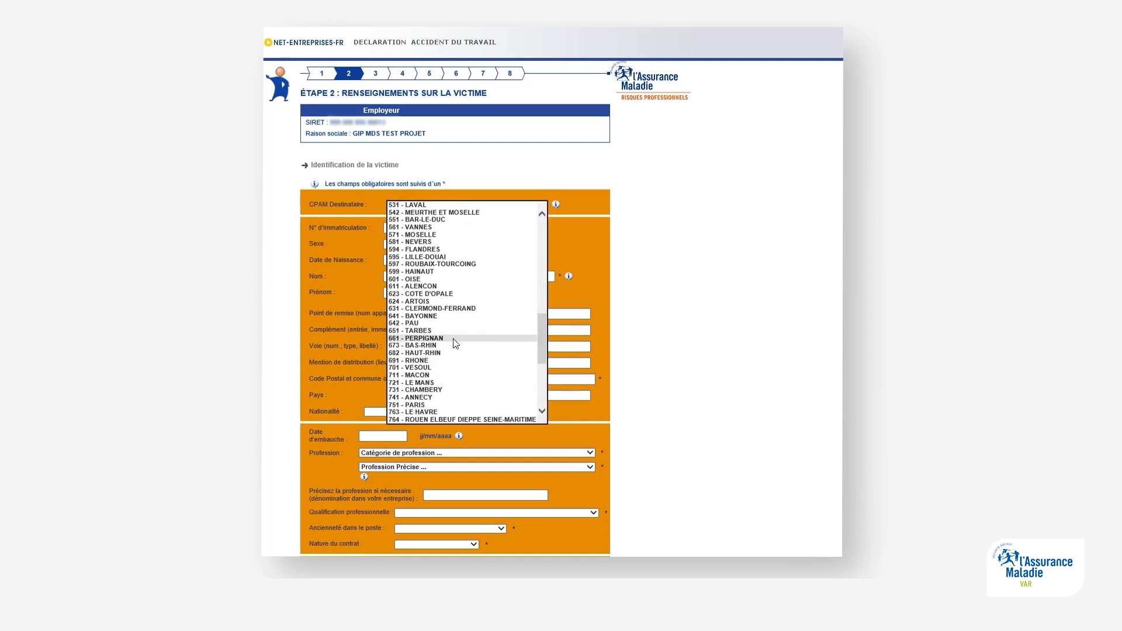
left_click(432, 315)
left_click(407, 228)
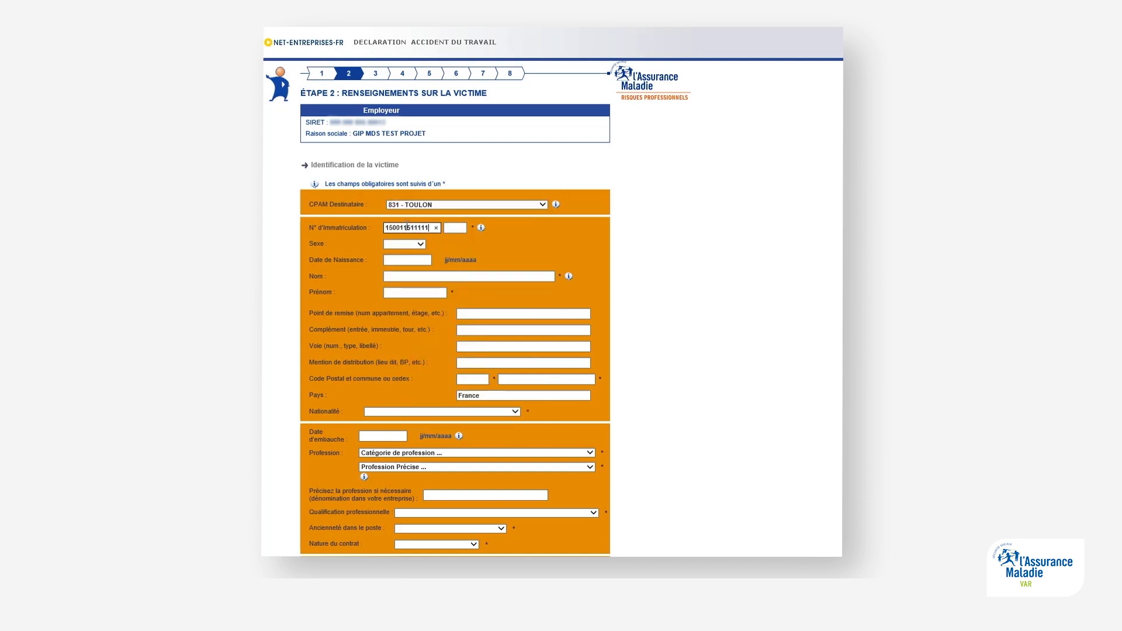
left_click(412, 259)
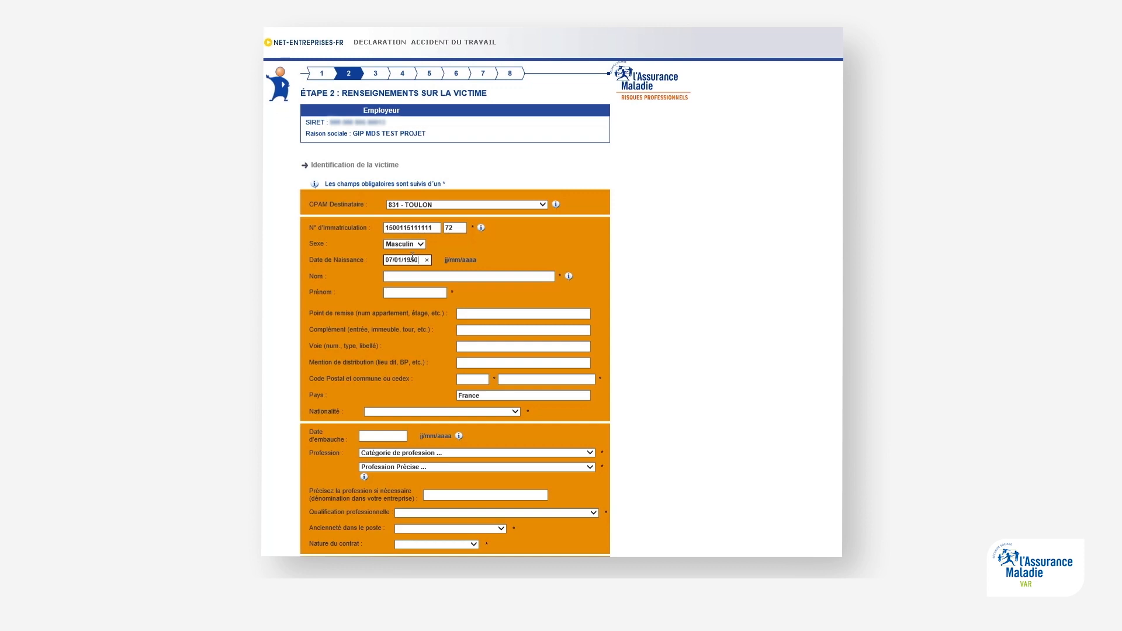
key("Tab")
Step: Enter the victim's street address, postal code and town
key("Tab")
type("TED")
key("Tab")
key("Tab")
key("Tab")
key("Tab")
type("83000")
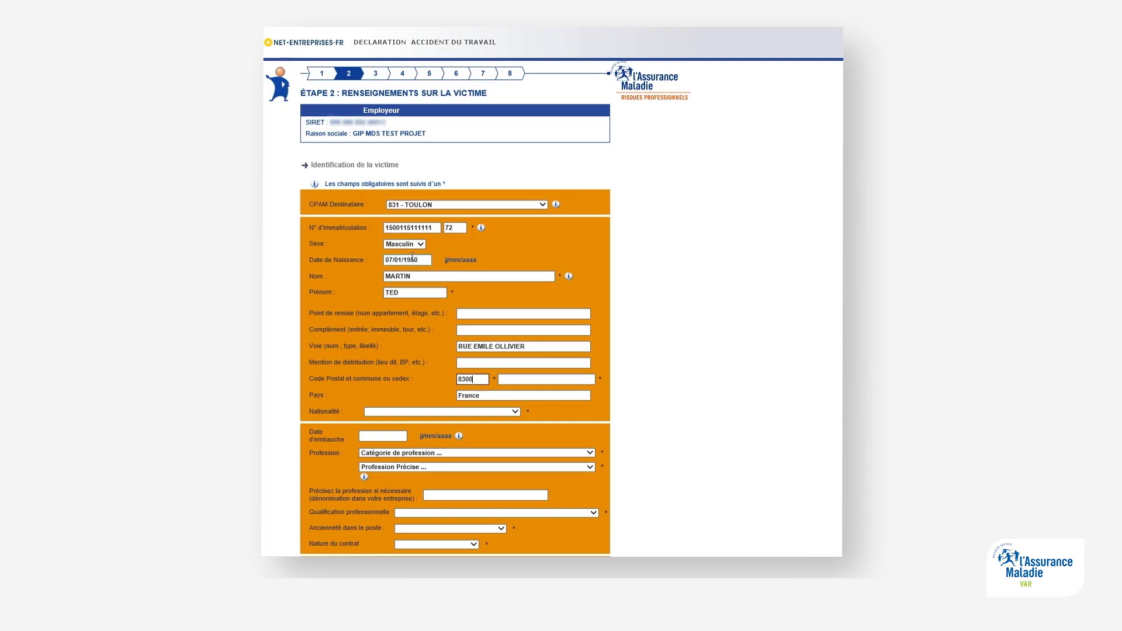
Step: Set the victim's nationality to Française and the hiring date to 02/01/2019
key("Tab")
type("TOULON")
left_click(515, 412)
left_click(398, 420)
key("Tab")
type("02/01/2019")
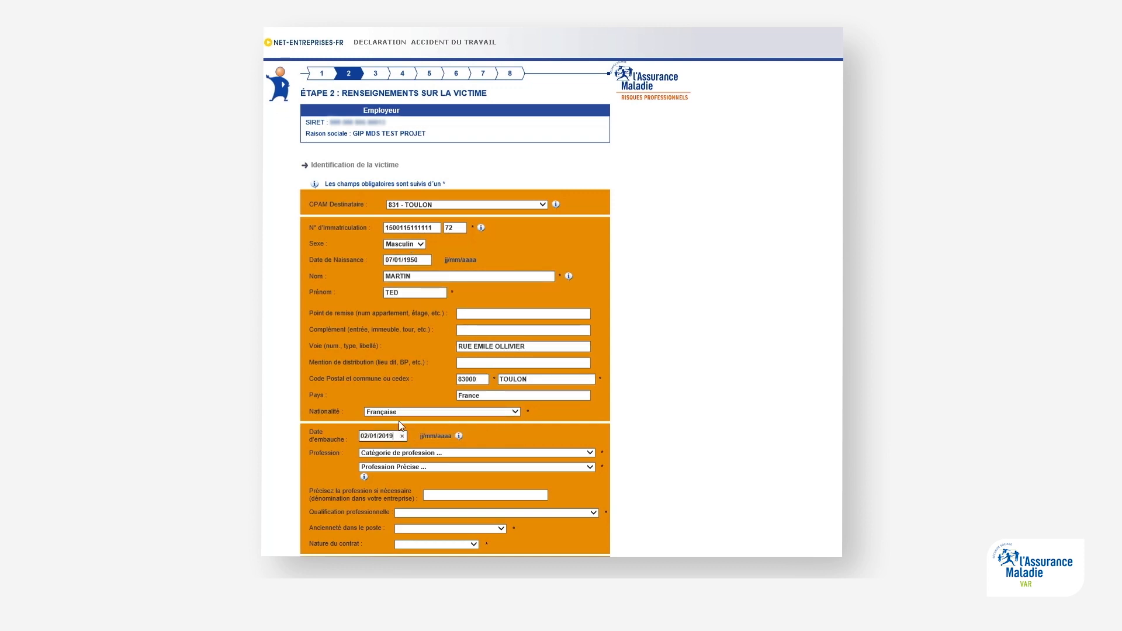
Step: Set profession to Commerçants et vendeurs, job EMPLOYE, qualification Employé, seniority three months to under a year
left_click(428, 454)
left_click(421, 496)
left_click(408, 467)
left_click(403, 482)
left_click(447, 494)
type("EMPLOYE")
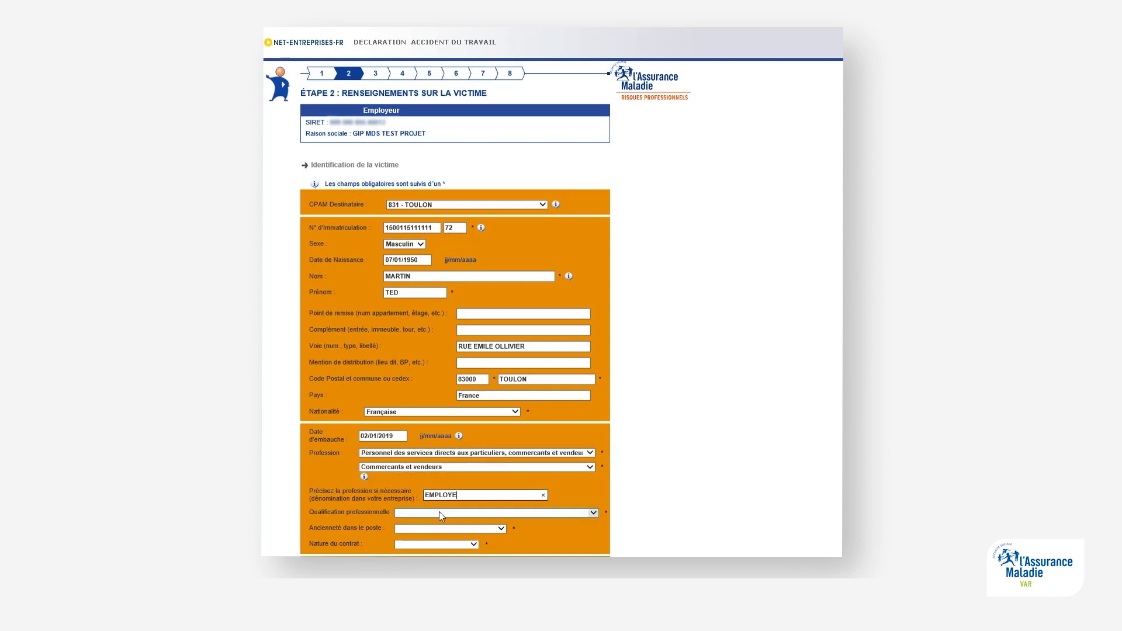
left_click(440, 512)
left_click(434, 510)
left_click(422, 529)
left_click(424, 529)
scroll(426, 545, "down", 2)
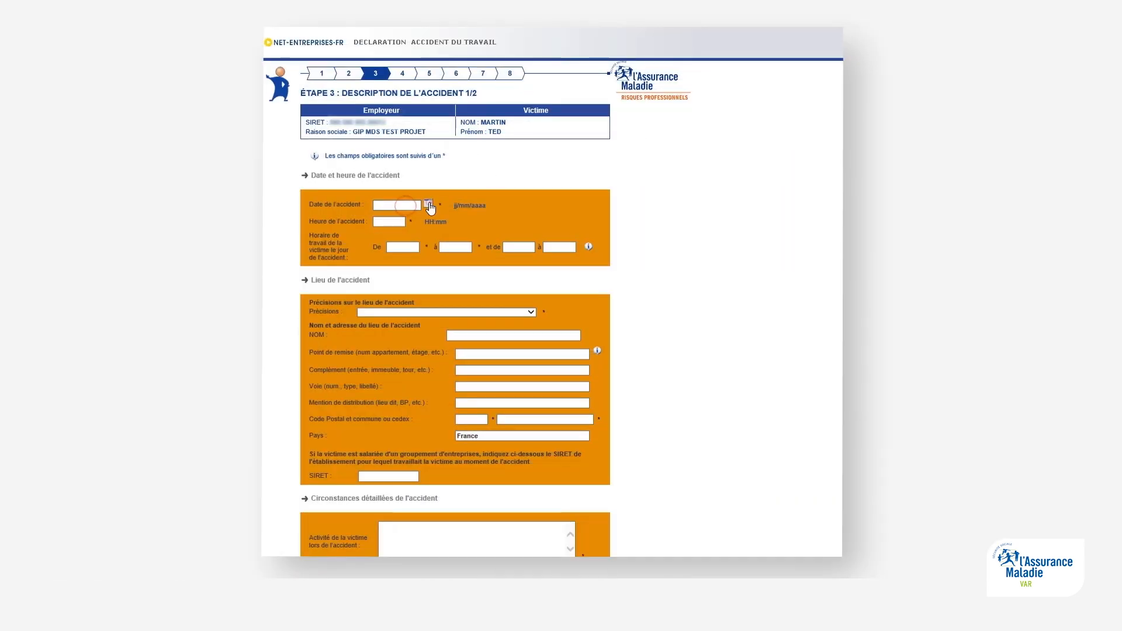
Step: Date the accident 17/10/2019 at 10:15 with working hours 09:00–12:00 and 14:00–19:00
left_click_drag(675, 223, 757, 194)
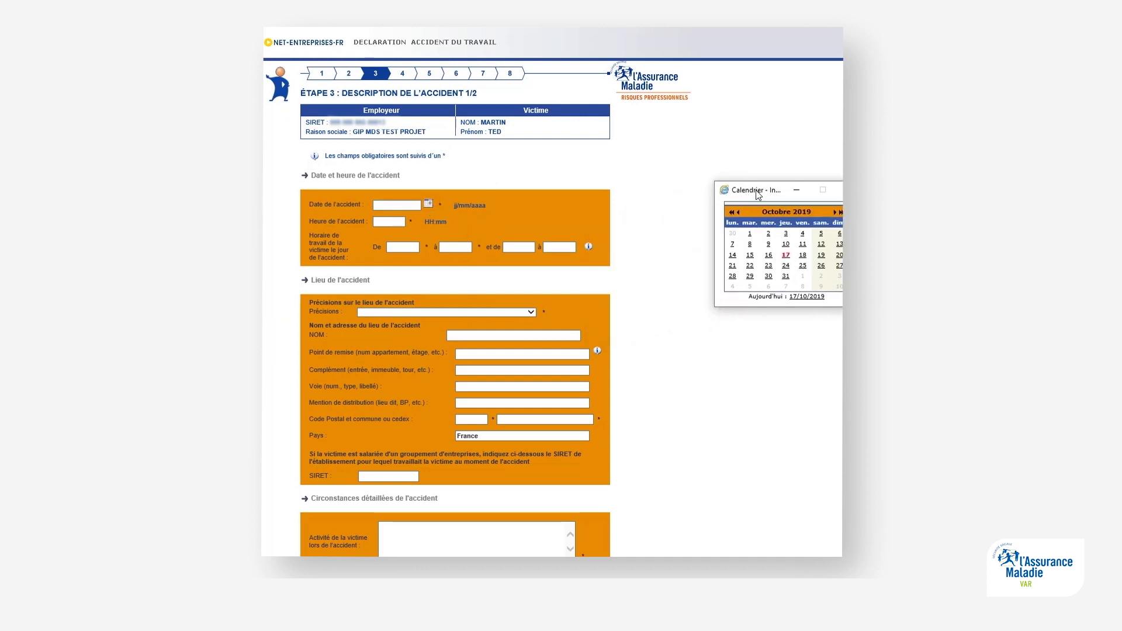
left_click(786, 256)
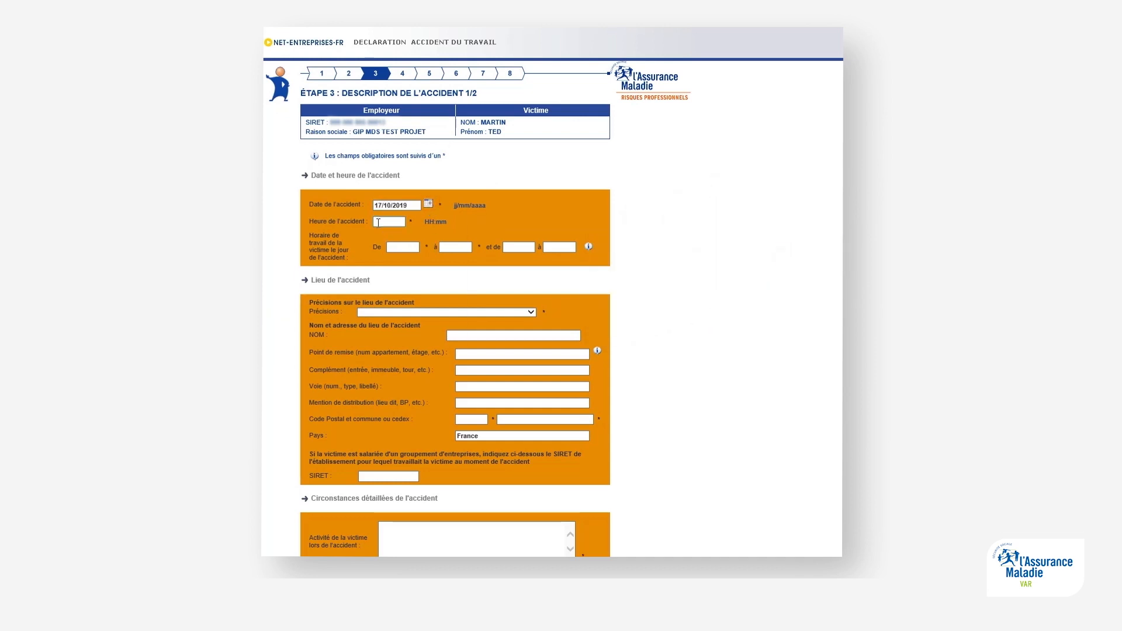
left_click(380, 222)
type("10:15")
key("Tab")
type("09:00")
key("Tab")
type("12:00")
key("Tab")
type("14:00")
key("Tab")
type("19")
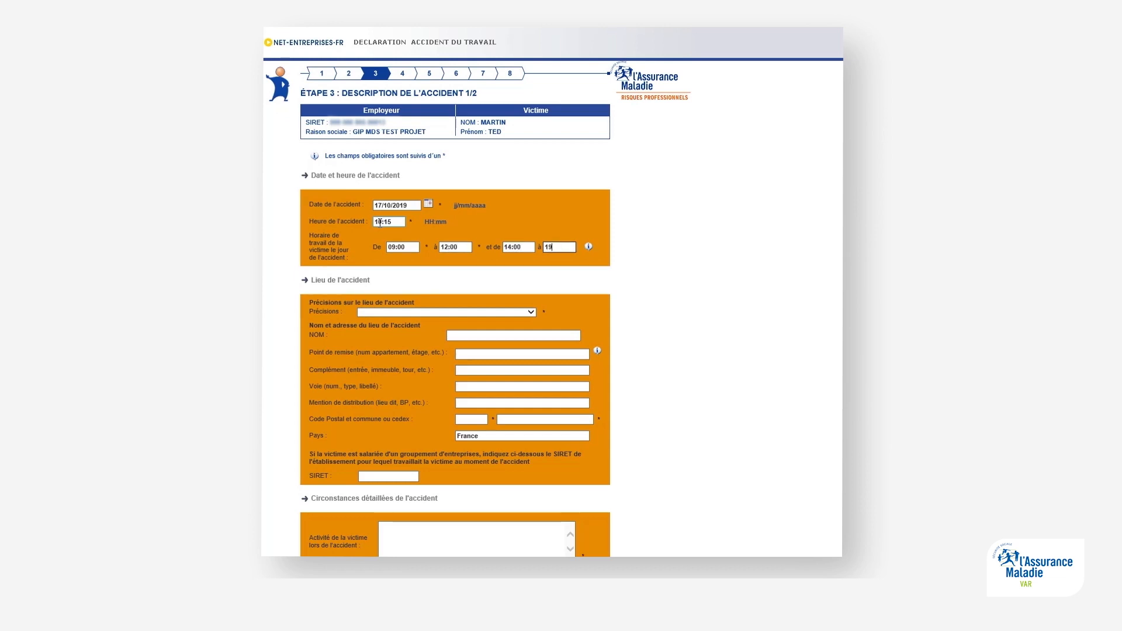
type(":00")
Step: Set the place to Lieu de travail habituel and enter the workplace street and postal code
left_click(529, 313)
left_click(450, 328)
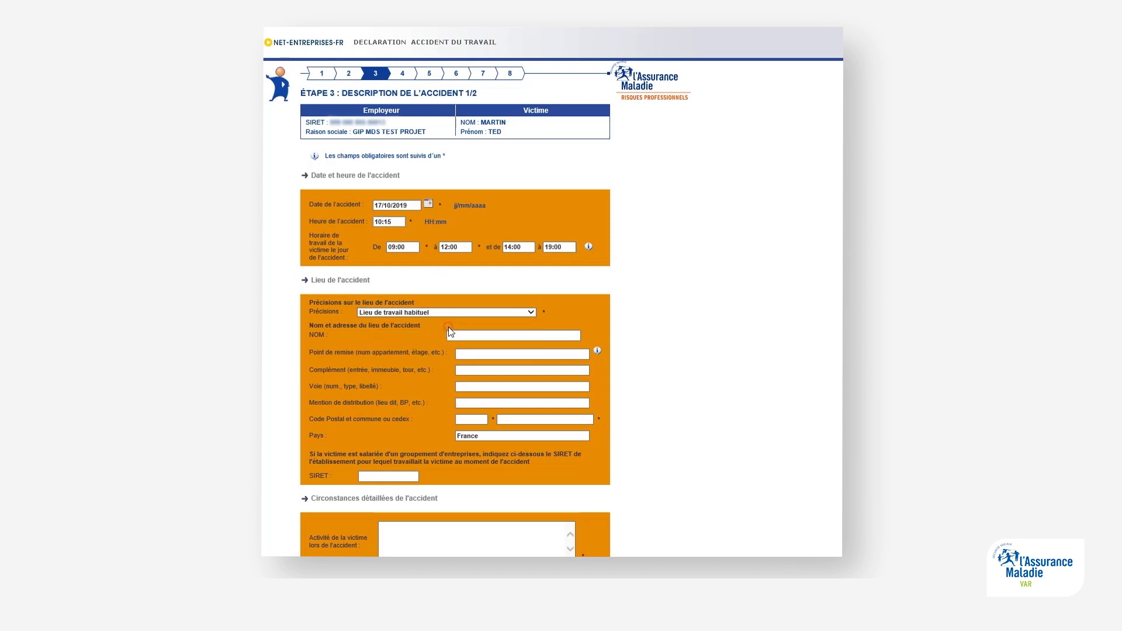
type("PLACE THEODORE LEFEBVRE")
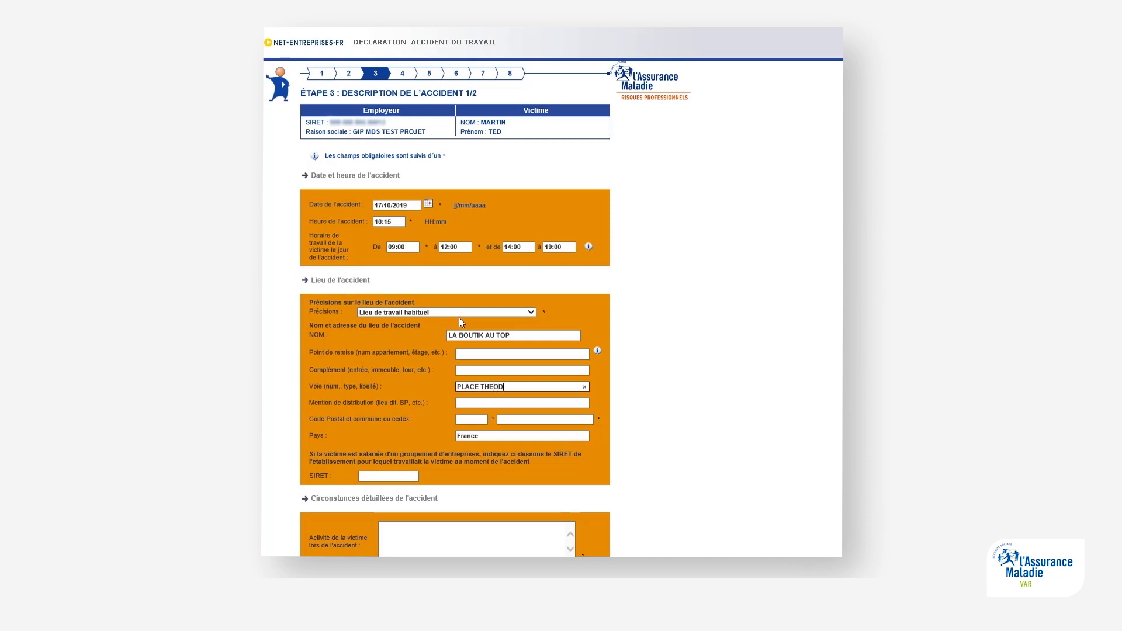
key("Tab")
key("Tab")
type("83400")
key("Tab")
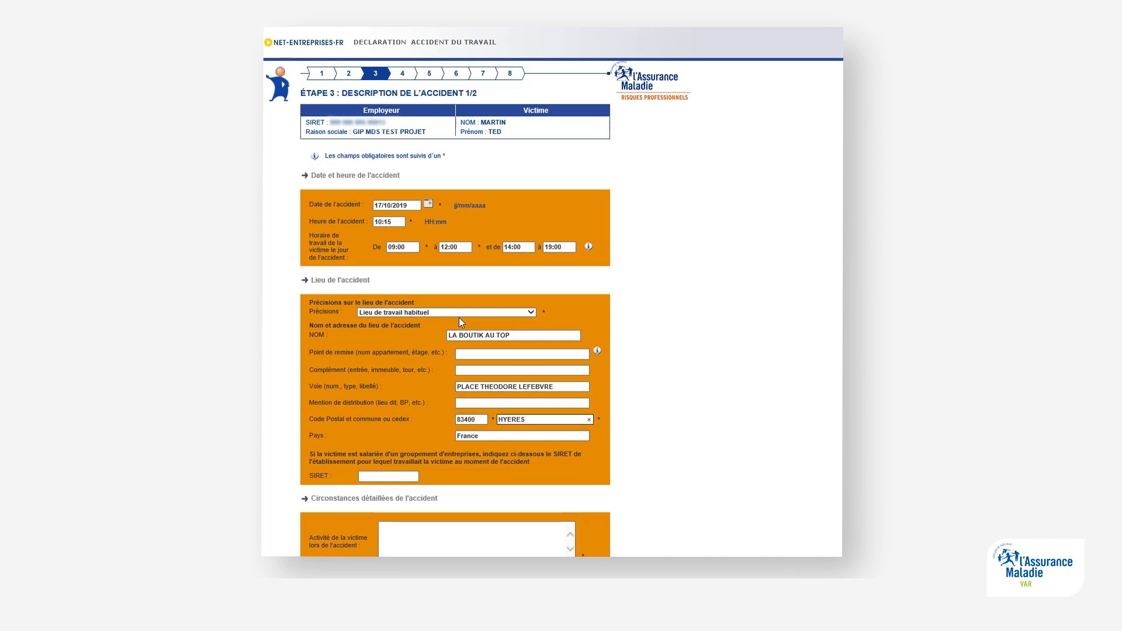
Step: Describe the circumstances: shelving the new collection, fall from the stepladder, onto the floor, with reservations noted
scroll(460, 318, "down", 4)
left_click(430, 298)
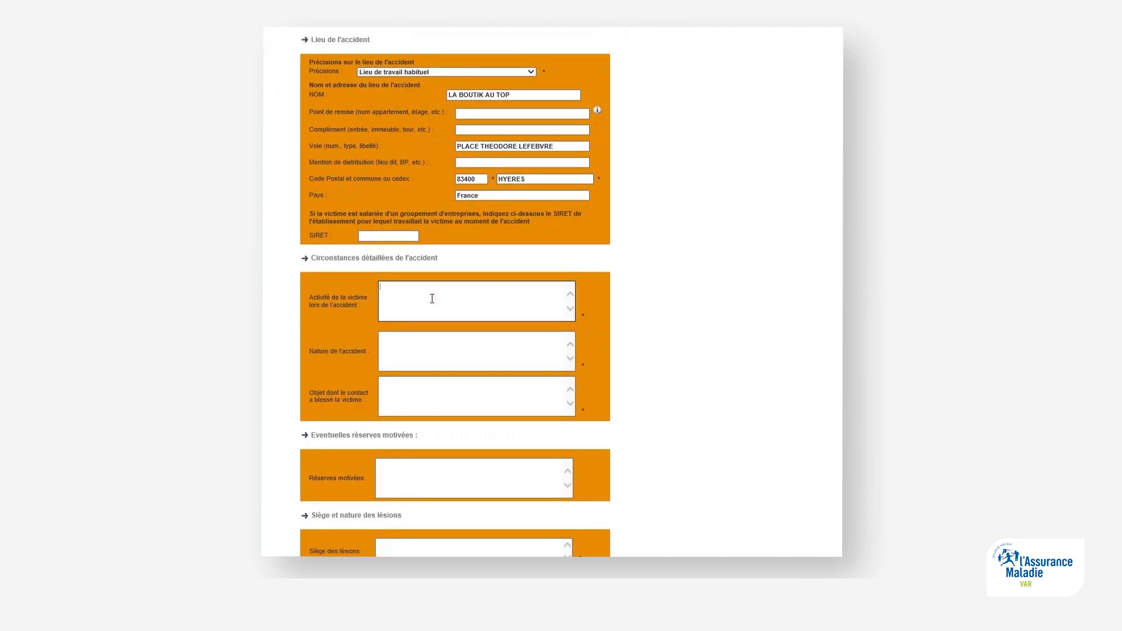
type("MISE EN RAYON DE LA NOUVELLE COLLECTION")
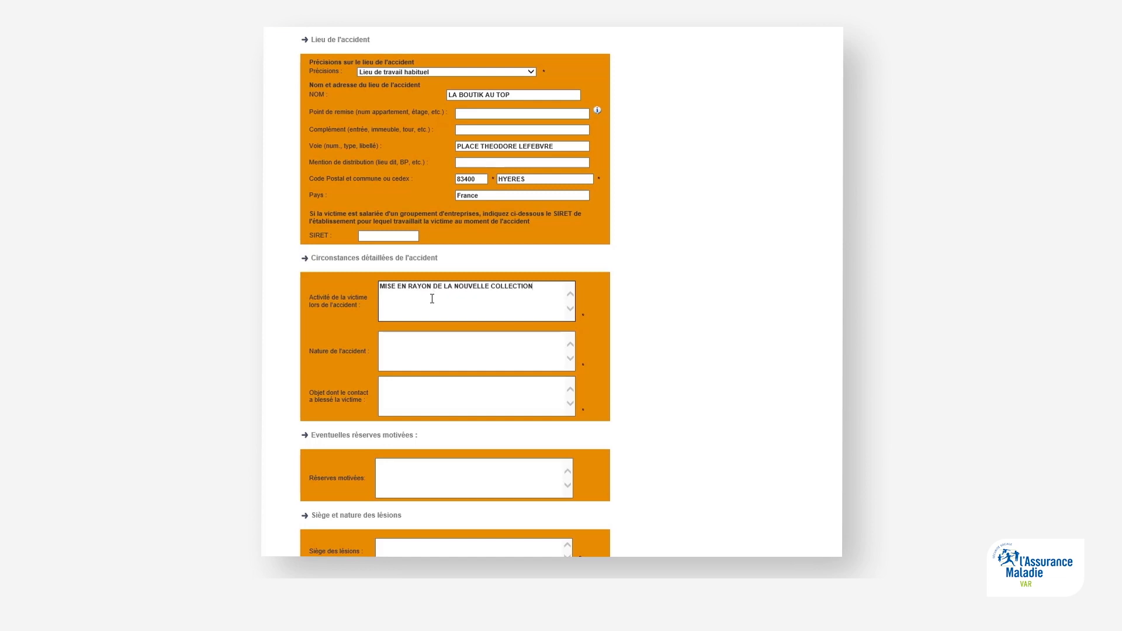
key("Tab")
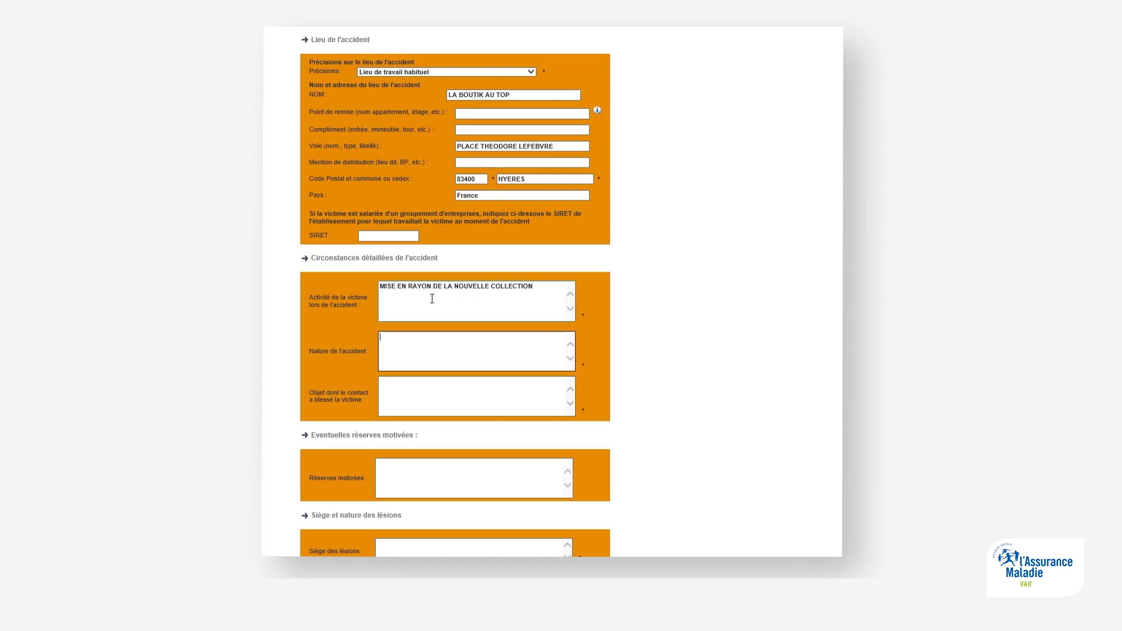
type("CHUTE DE L'ESCABEAU")
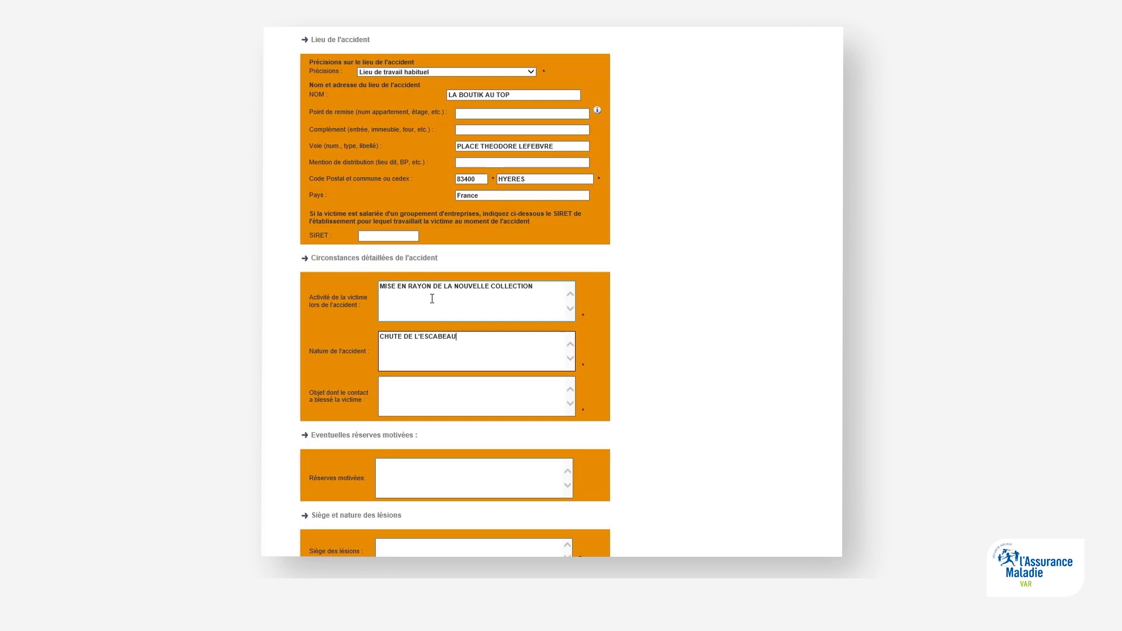
key("Tab")
type("LE SOL")
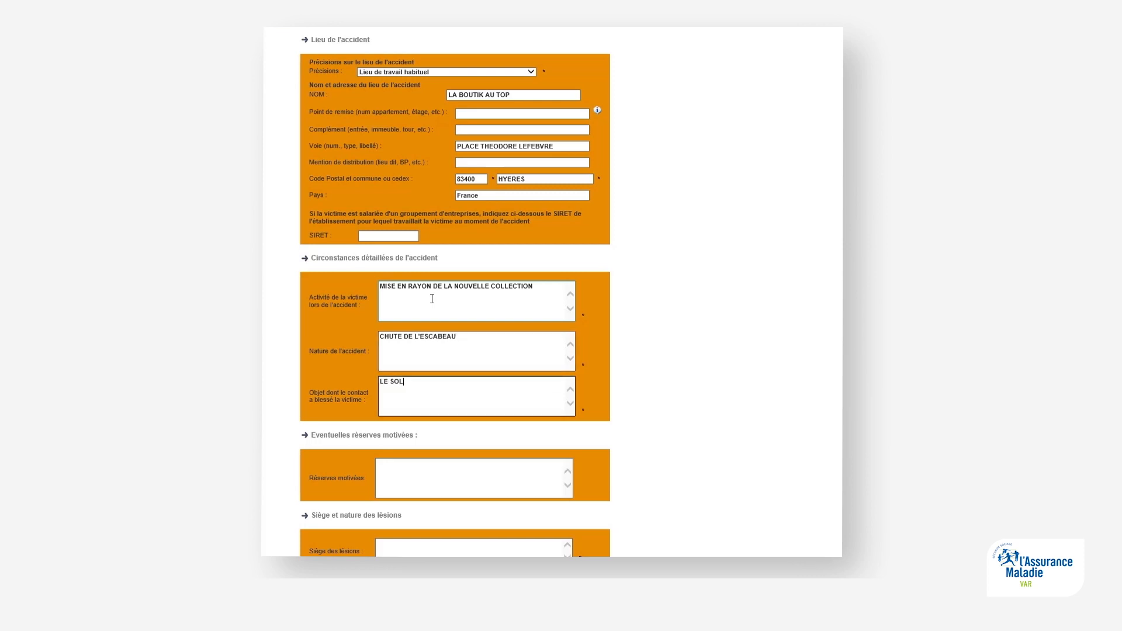
key("Tab")
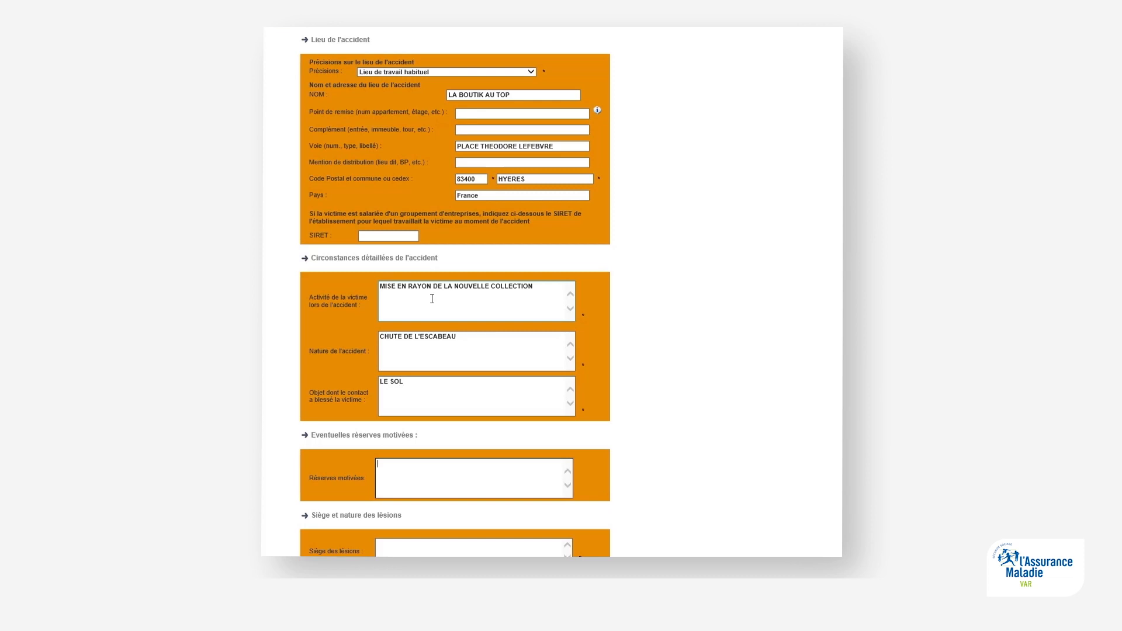
type("SE PLAIGNAIT DEJA DE SA CHEVILLE LE MATIN ")
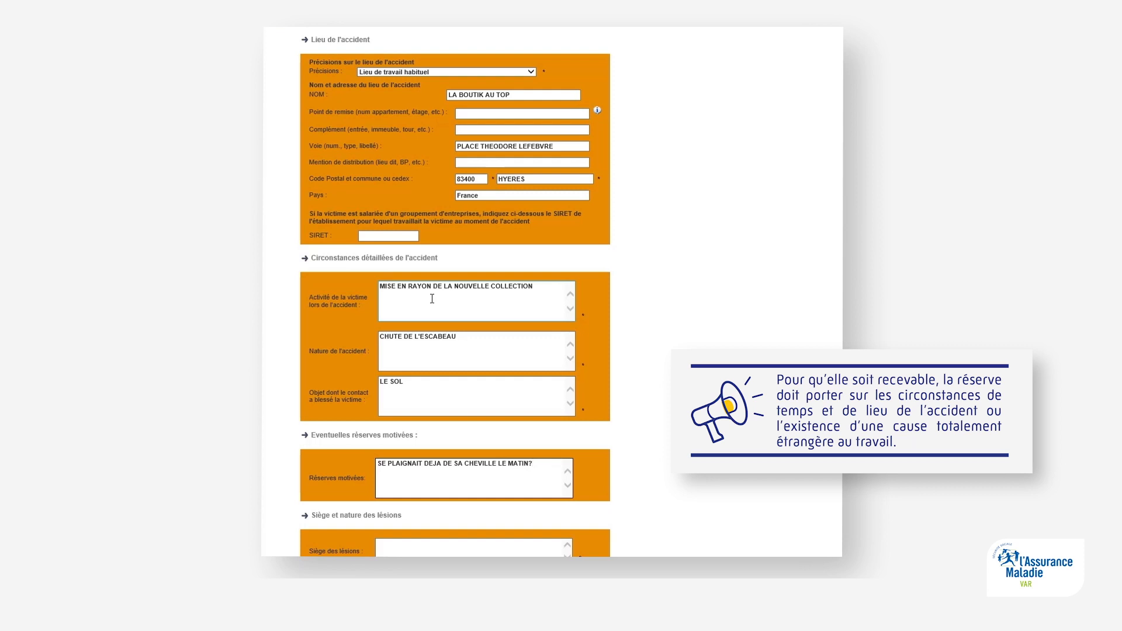
type(" ABSENCE DE TEMOIN")
Step: Enter CHEVILLE GAUCHE as the injury site and ECCHYMOSE ET GONFLEMENT DE LA CHEVILLE as its nature
key("Tab")
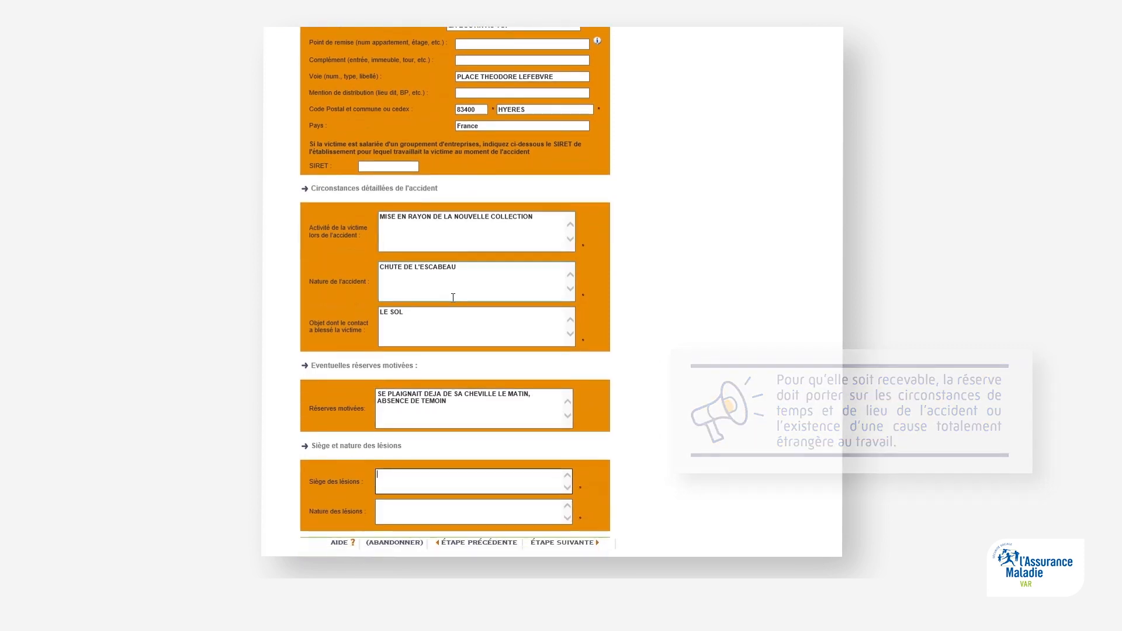
type("CHEVILLE GAUCHE")
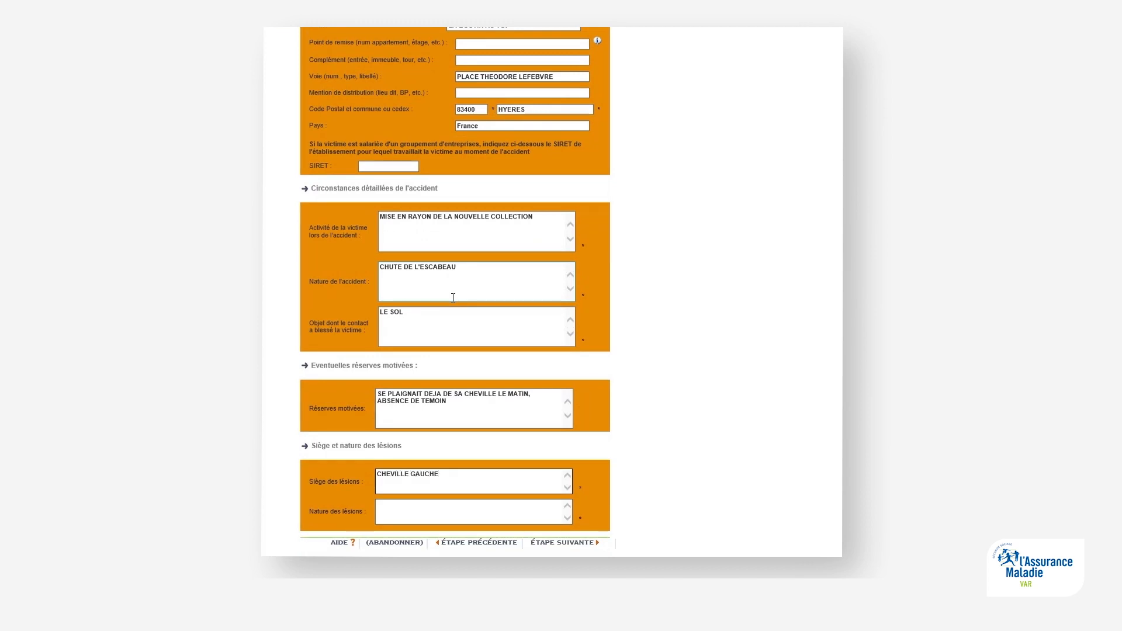
key("Tab")
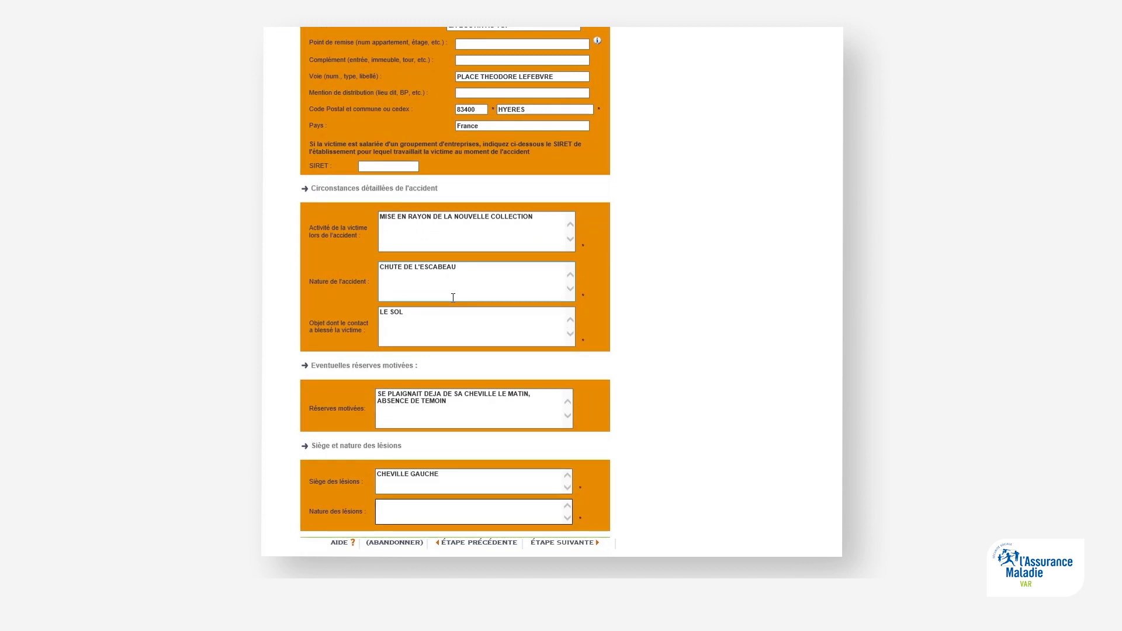
type("ECCHYMOSE ET GONFLEMENT DE LA CHEVILLE")
Step: On step 4, record the victim as not transported and the accident as known by the employer
left_click(558, 544)
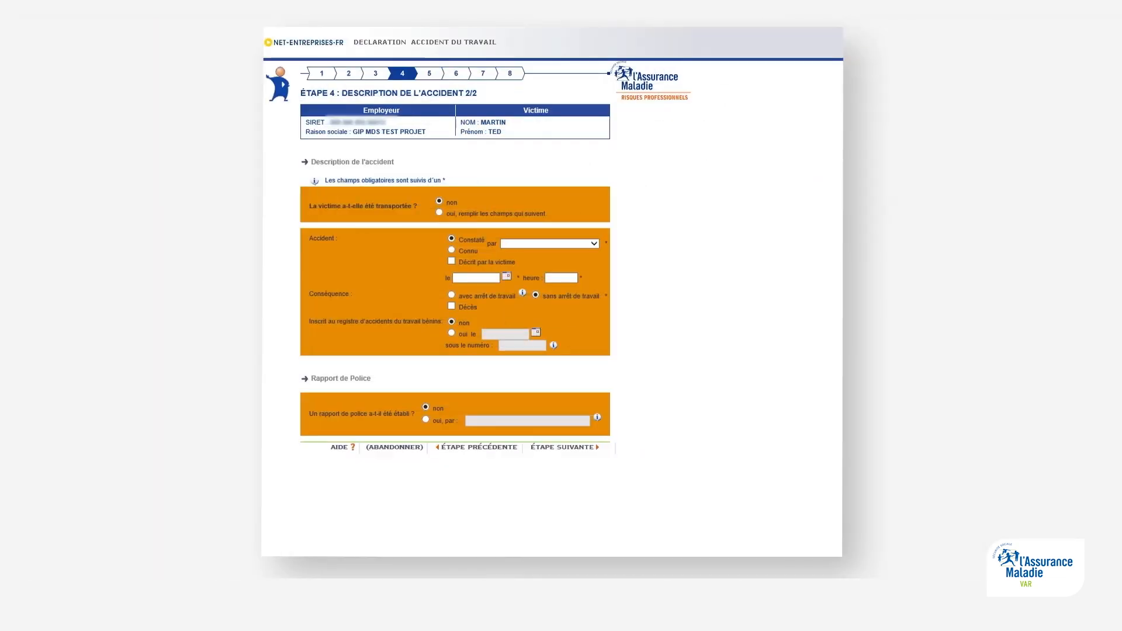
left_click(439, 202)
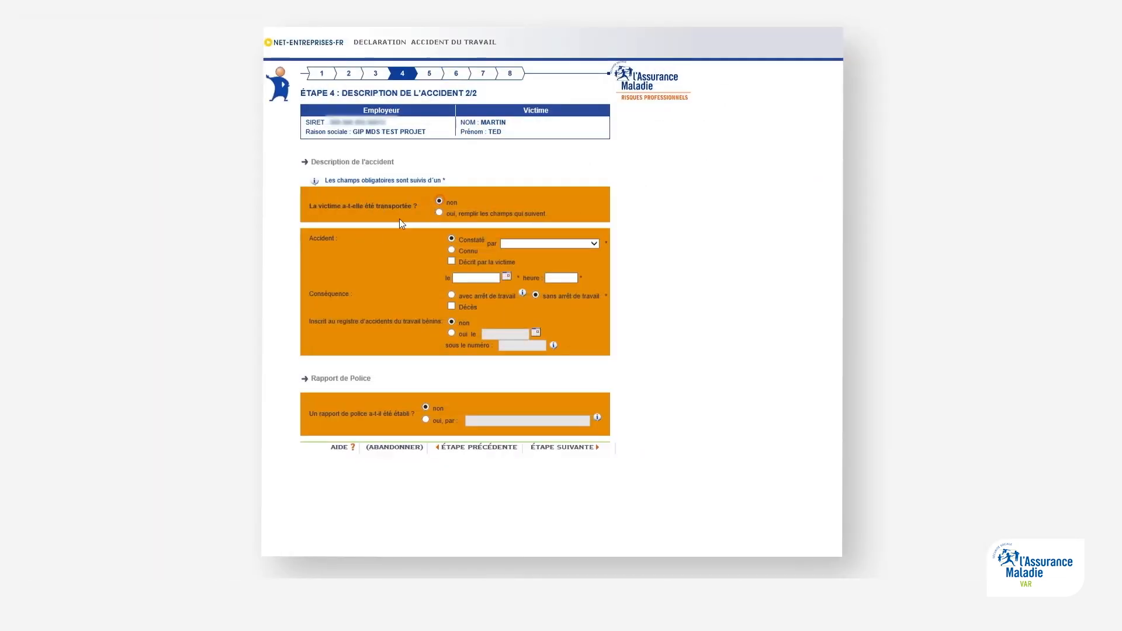
left_click(452, 248)
left_click(520, 243)
left_click(520, 248)
Step: Set the employer's knowledge date to 17/10/2019 at 10:30, mark work stoppage, and continue
left_click(507, 275)
left_click(772, 280)
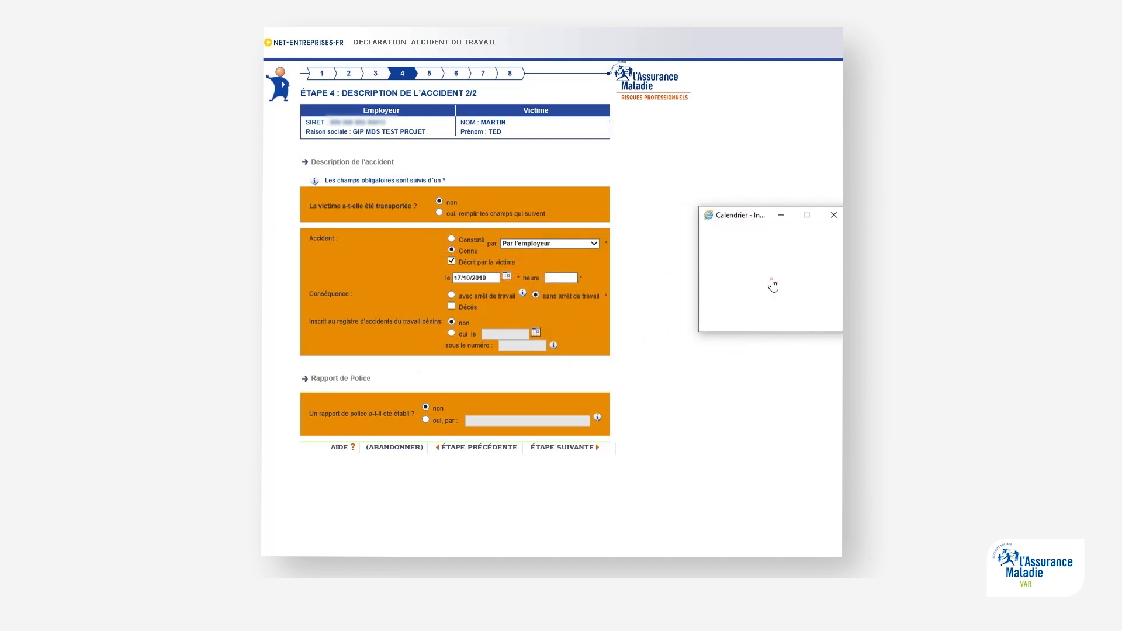
left_click(569, 279)
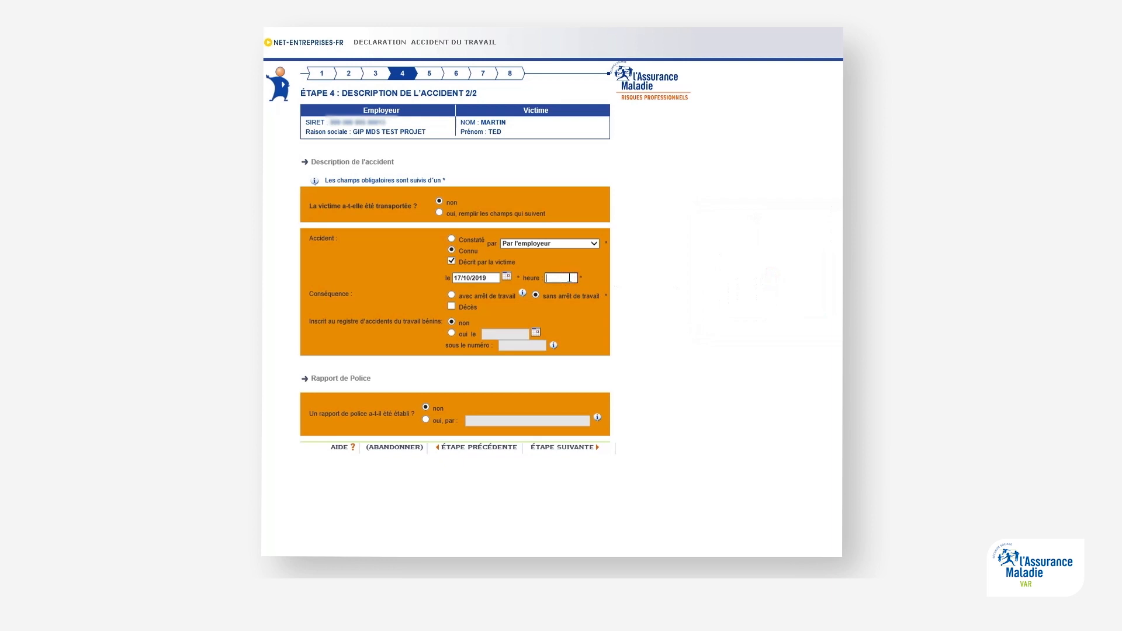
type("10:30")
left_click(451, 295)
left_click(569, 448)
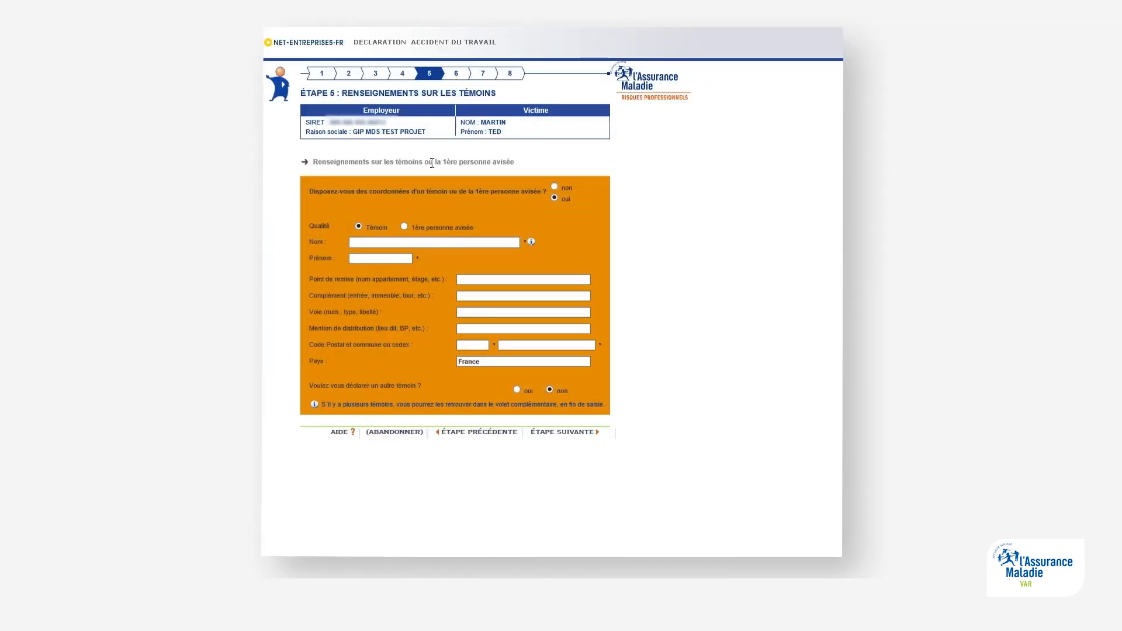
Step: Answer non to both the witness question and the third-party involvement question
left_click(554, 187)
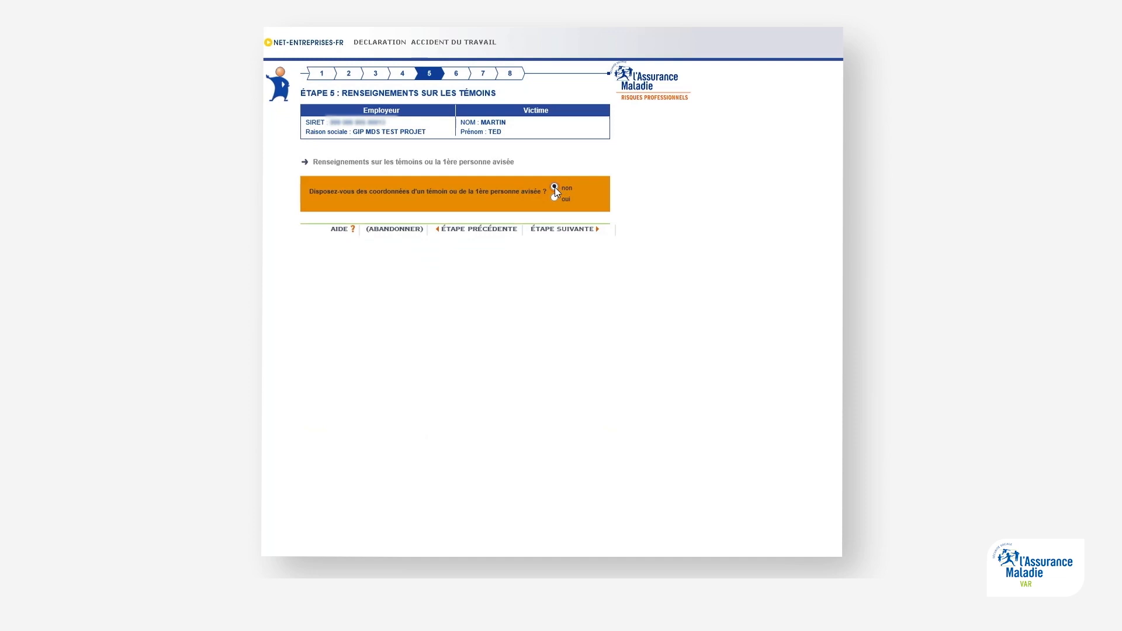
left_click(555, 230)
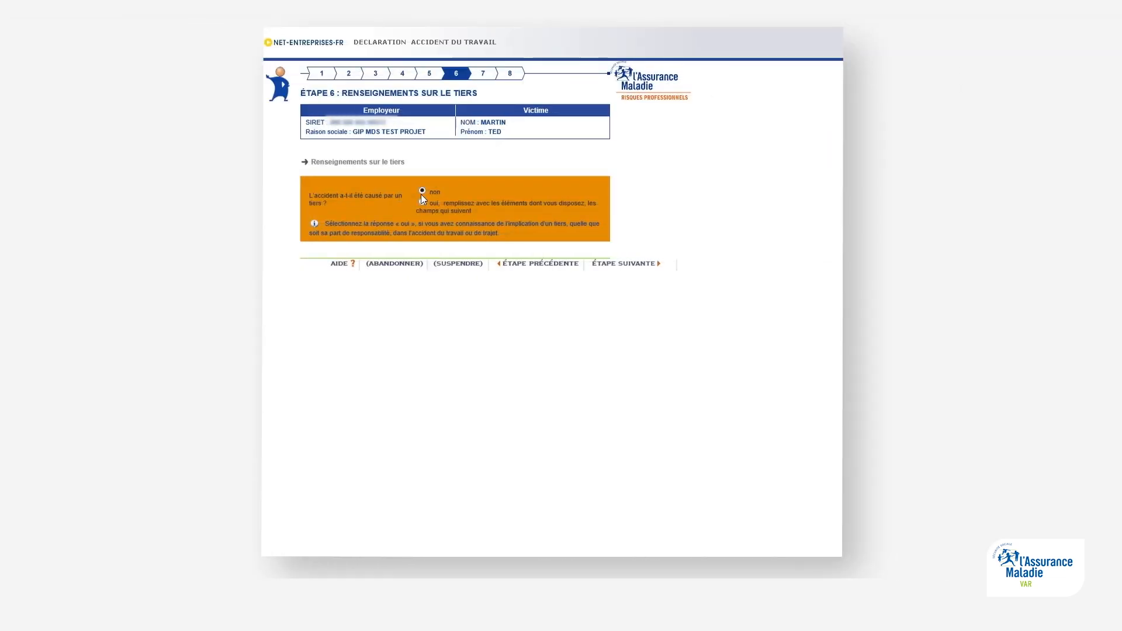
left_click(422, 190)
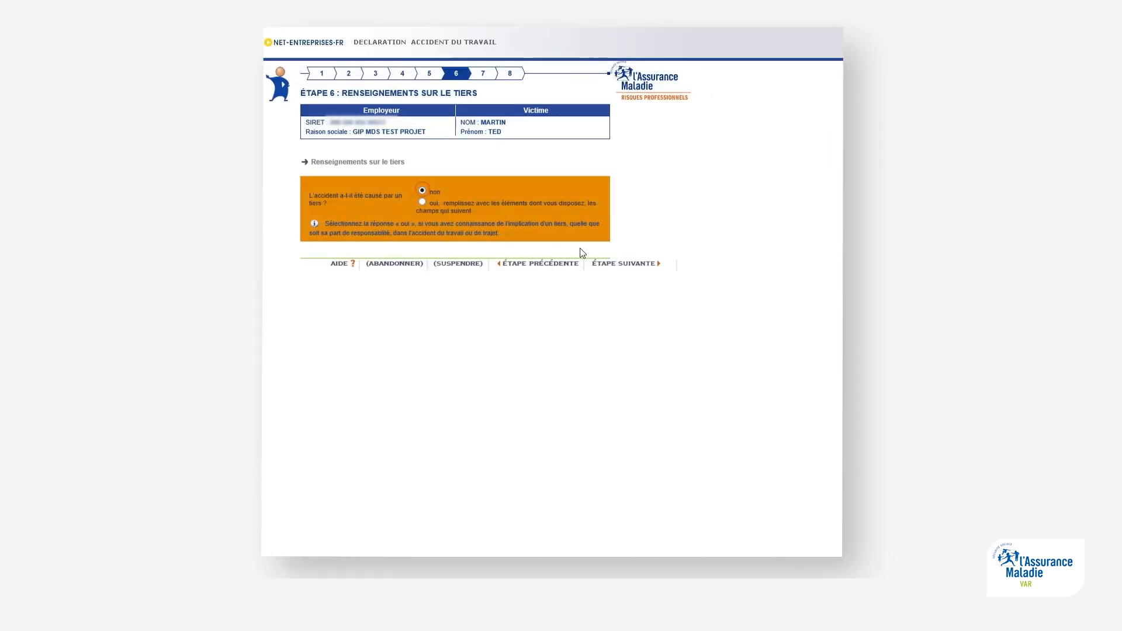
left_click(612, 266)
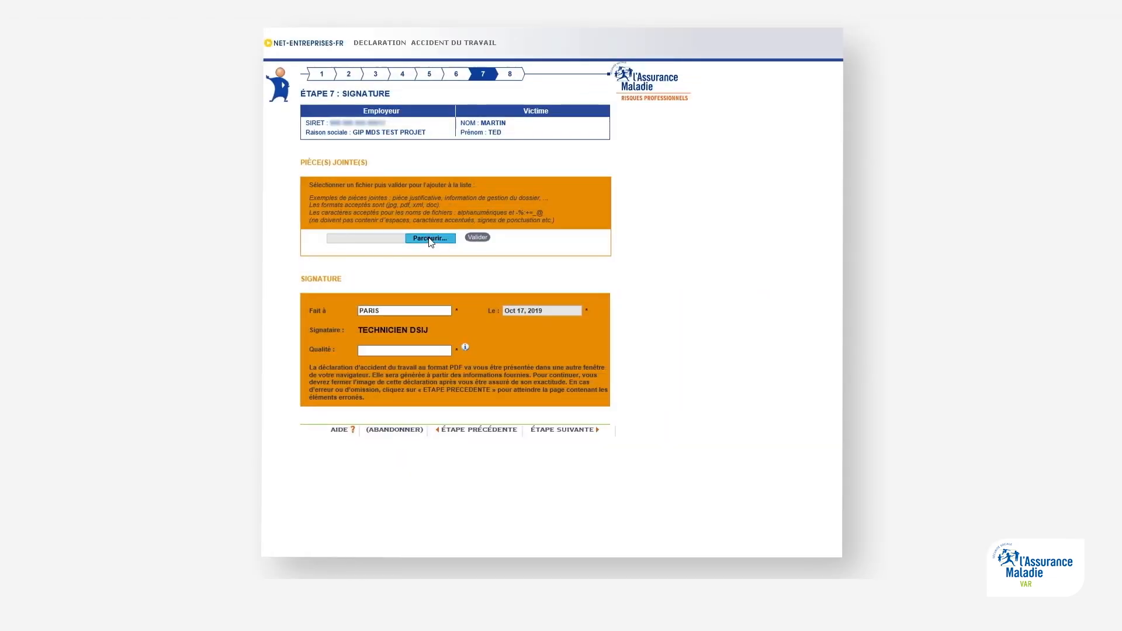
Step: Attach RESERVES_MARTIN.doc to the declaration's attachments list
left_click(429, 238)
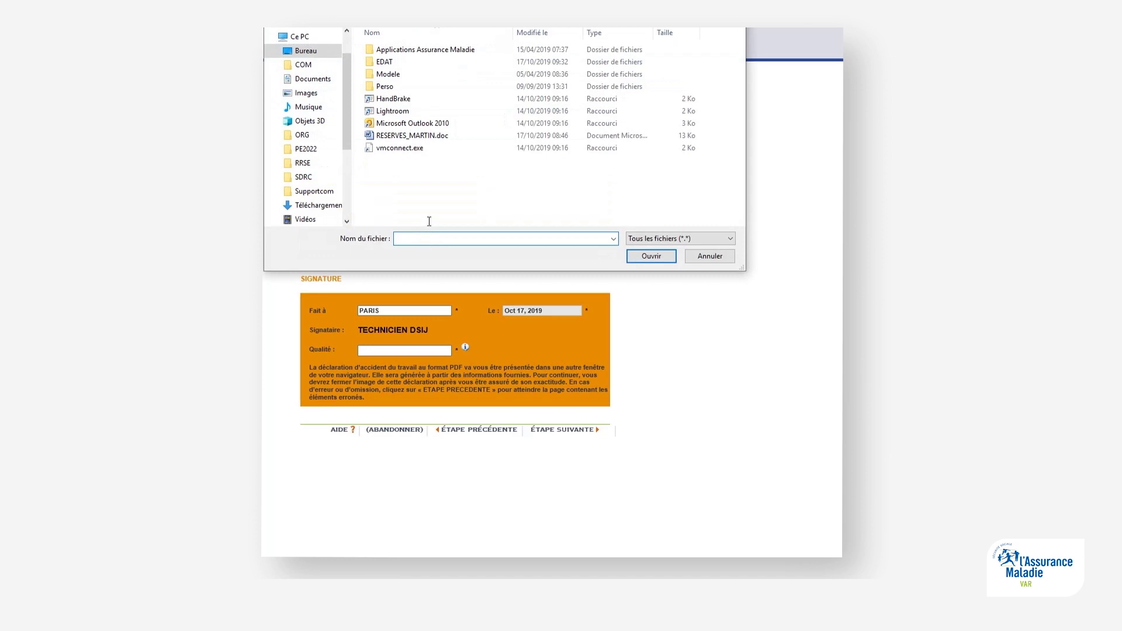
left_click(408, 139)
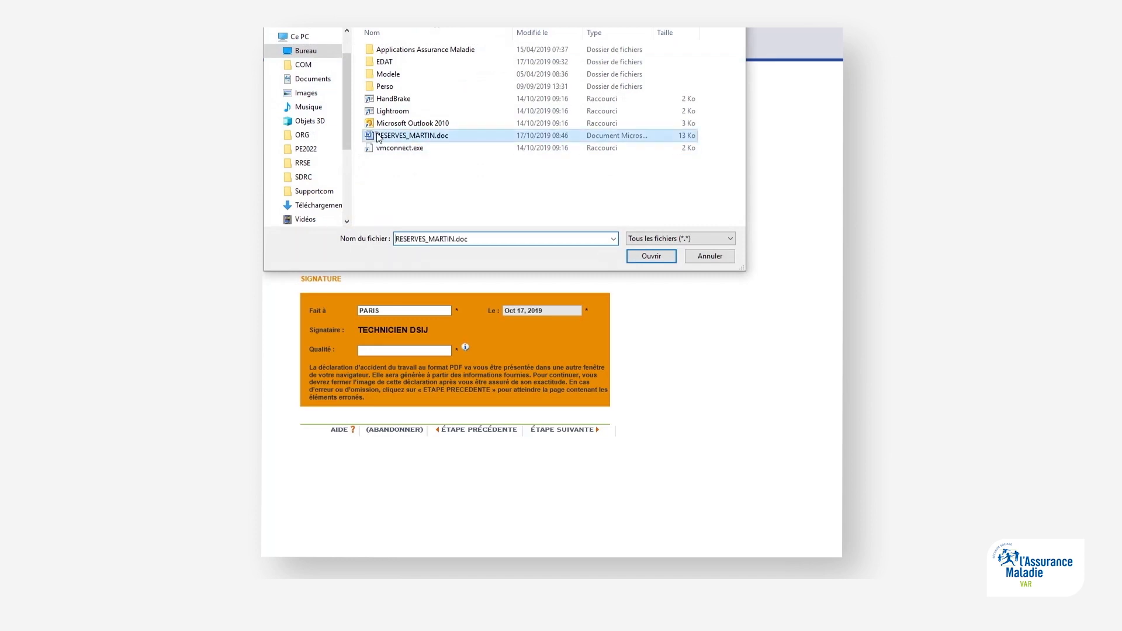
left_click(640, 256)
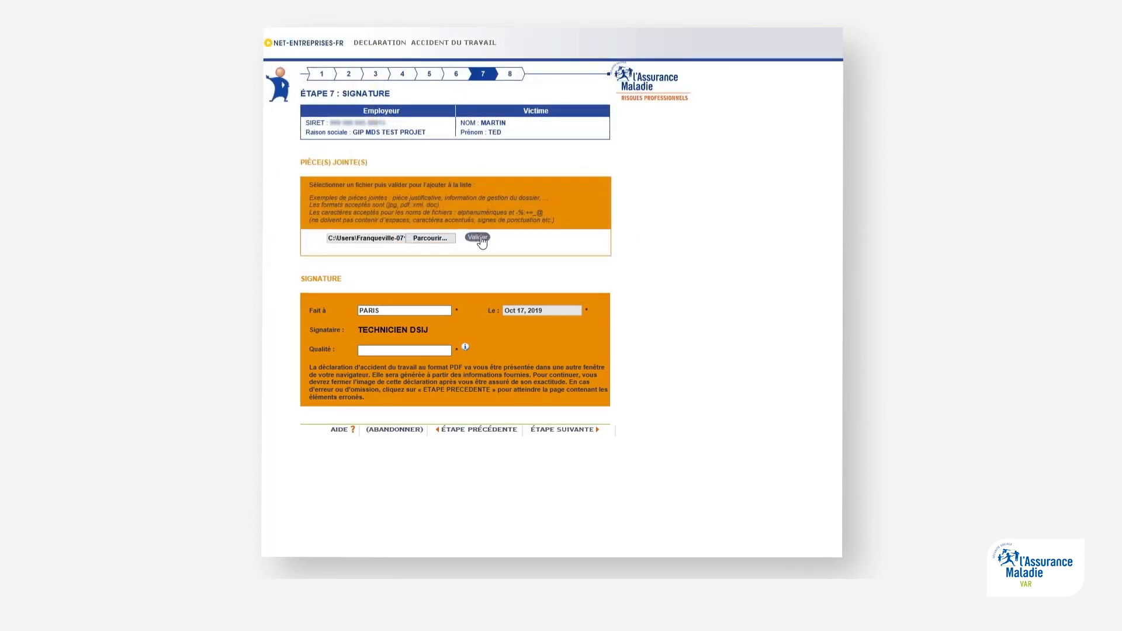
left_click(479, 238)
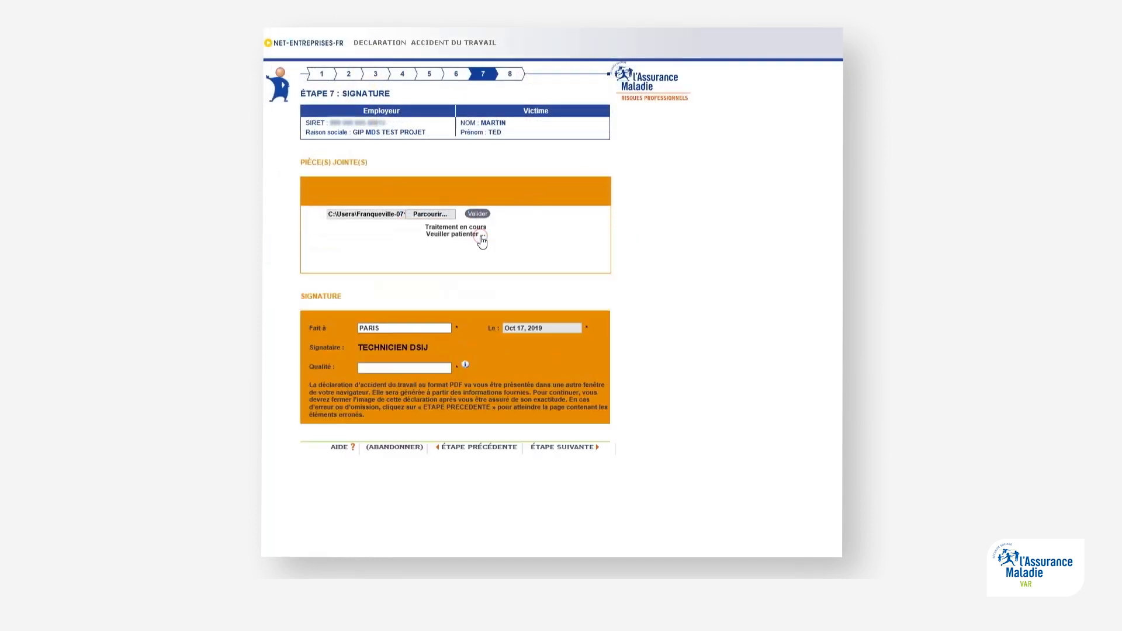
Step: Sign the declaration at TOULON as DIRECTEUR and proceed to validation
double_click(386, 322)
type("TOULON")
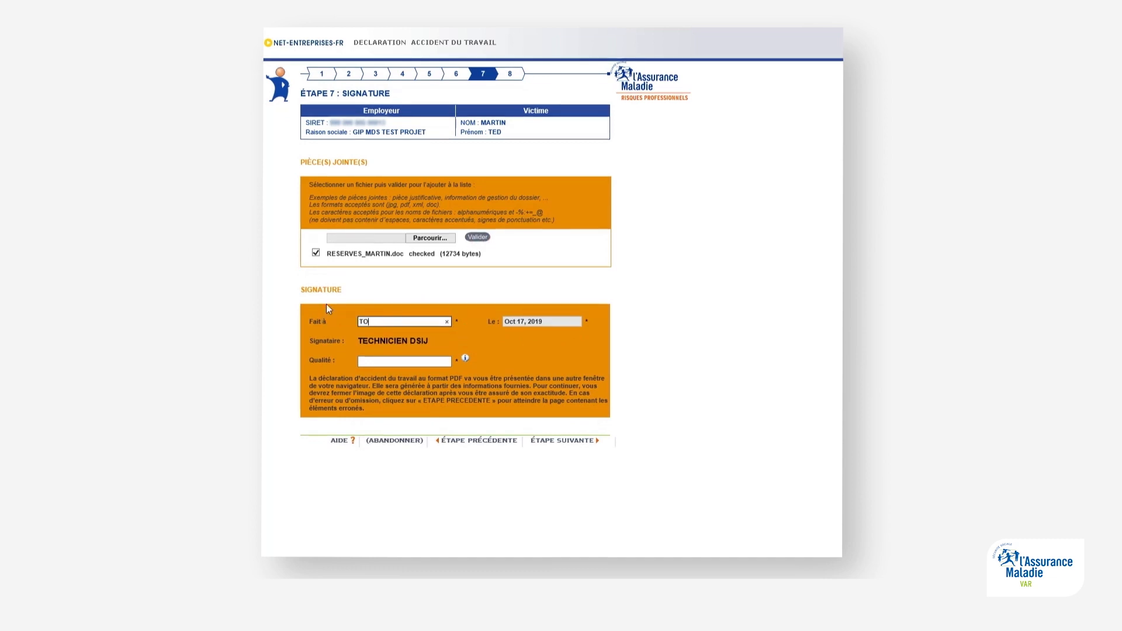
left_click(378, 361)
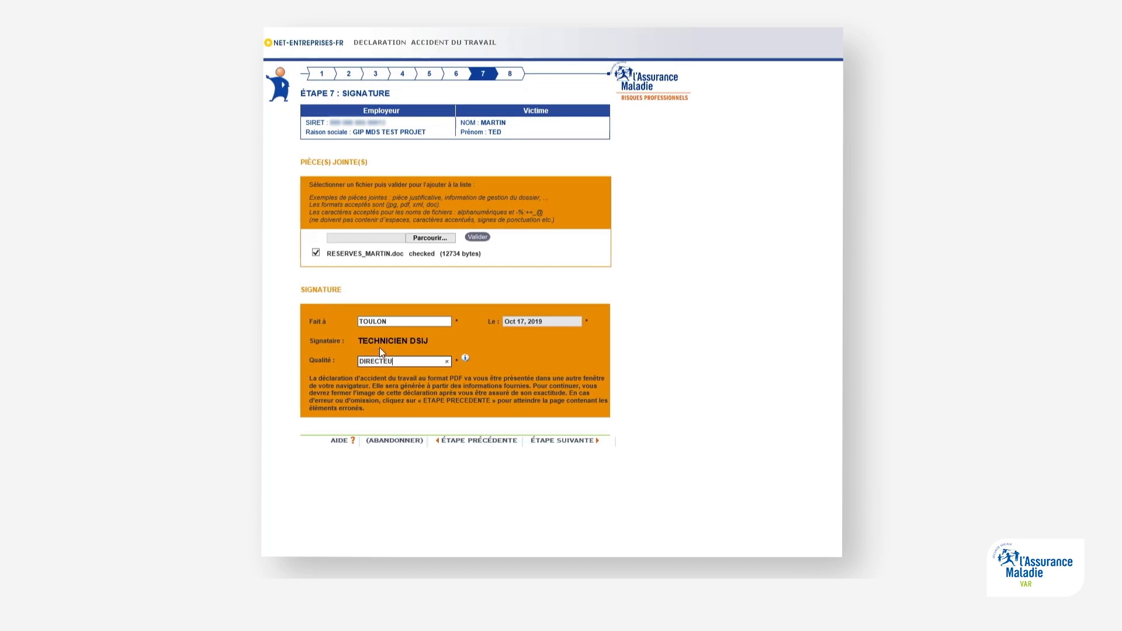
left_click(568, 442)
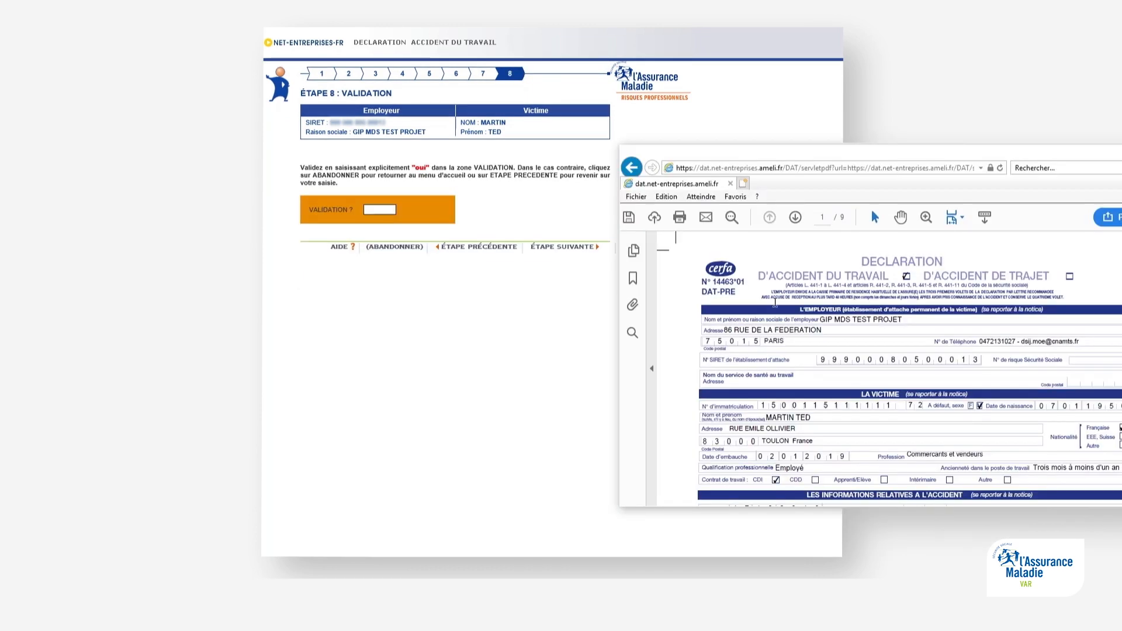
Step: Enter OUI in the validation field and submit the declaration for filing
scroll(797, 304, "down", 5)
scroll(797, 303, "down", 10)
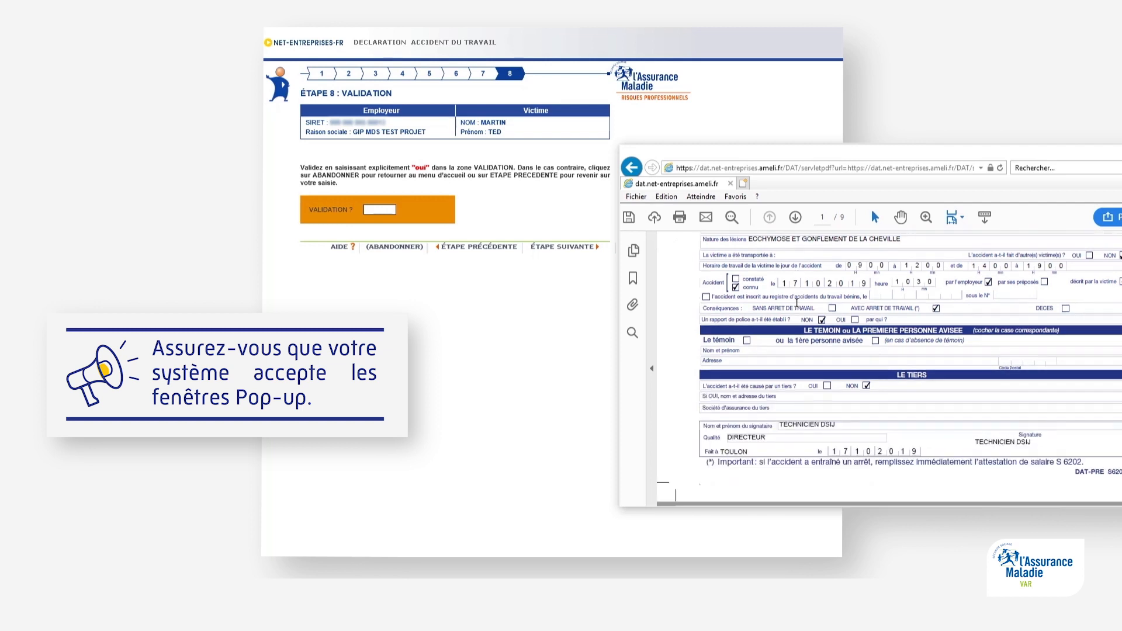
left_click(389, 210)
type("OU")
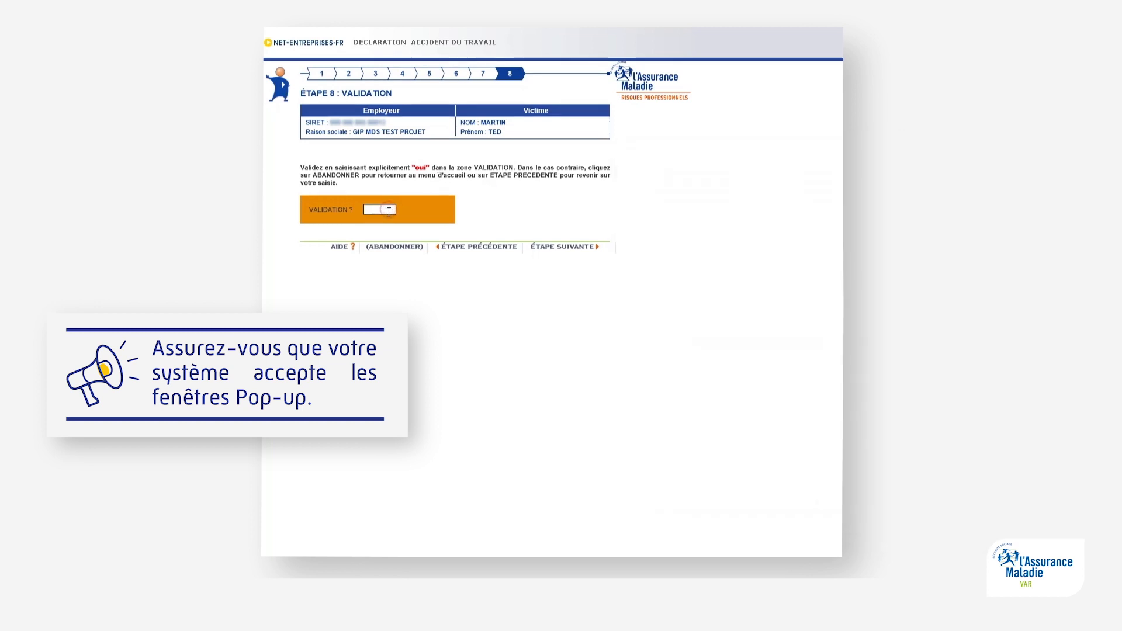
type("I")
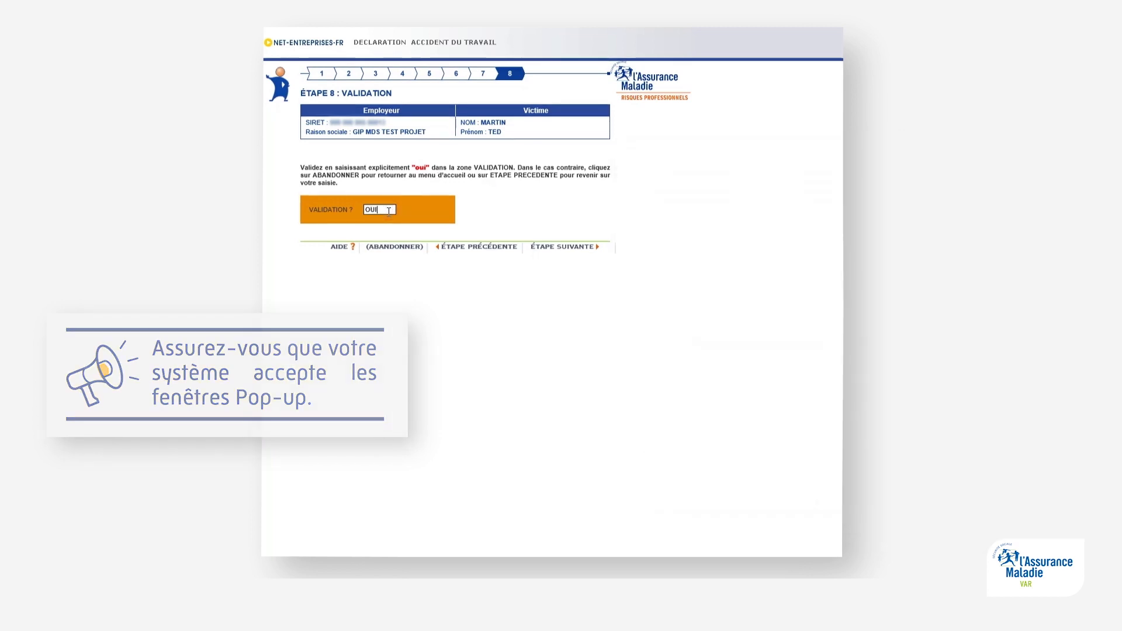
left_click(571, 248)
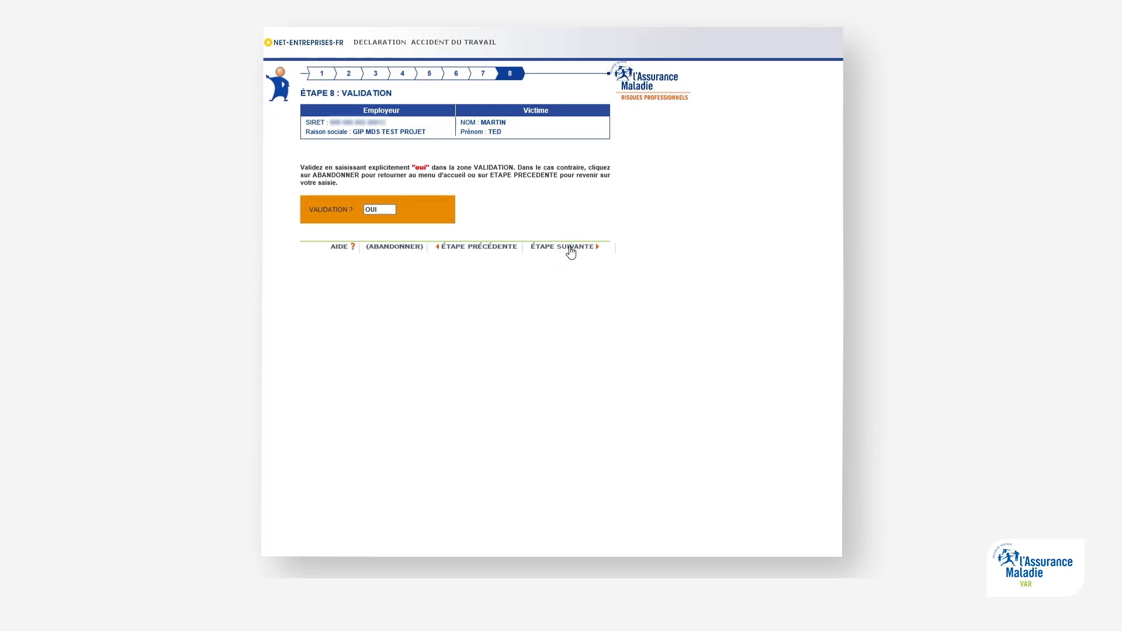
left_click(571, 248)
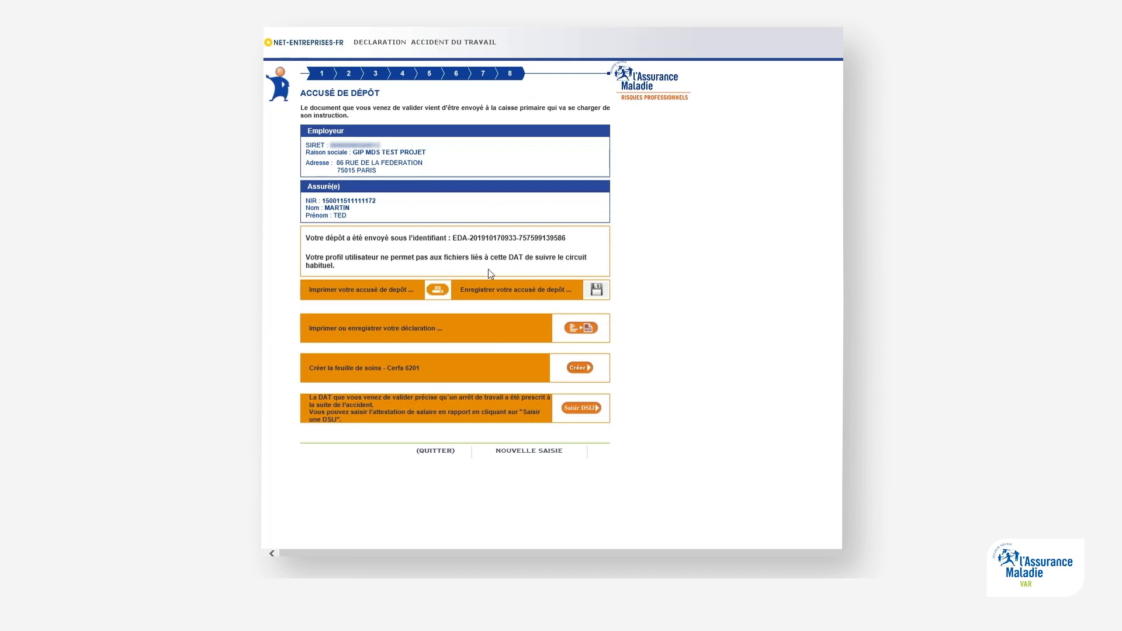
Step: Generate the Cerfa 6201 care sheet PDF, answering non to AT/MP risk management, then return to the receipt
left_click_drag(450, 238, 566, 239)
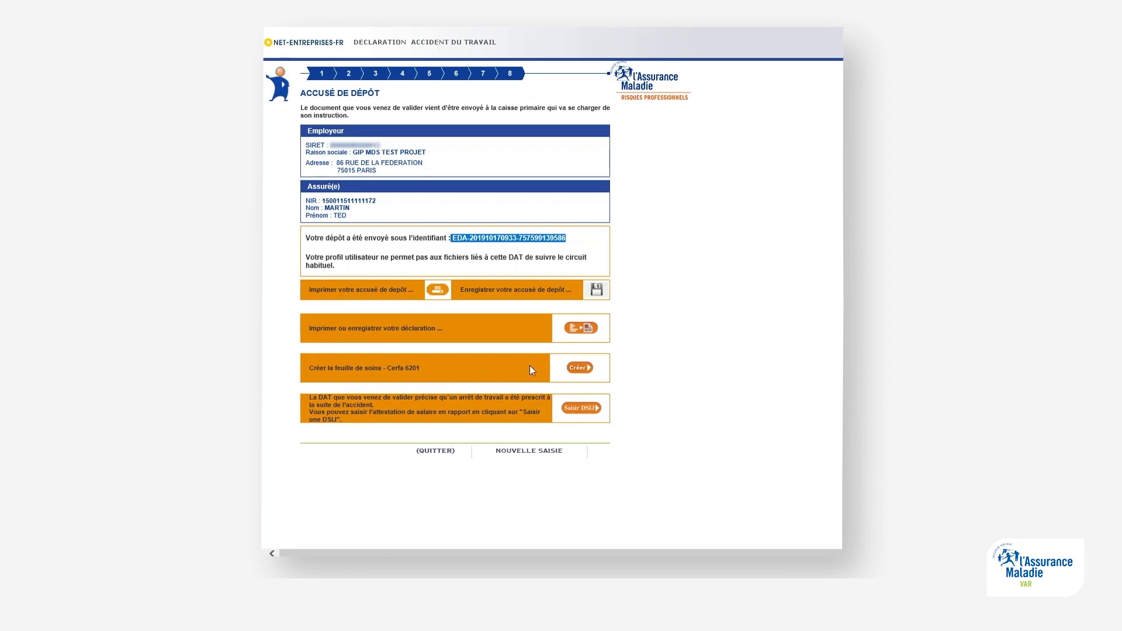
left_click(575, 367)
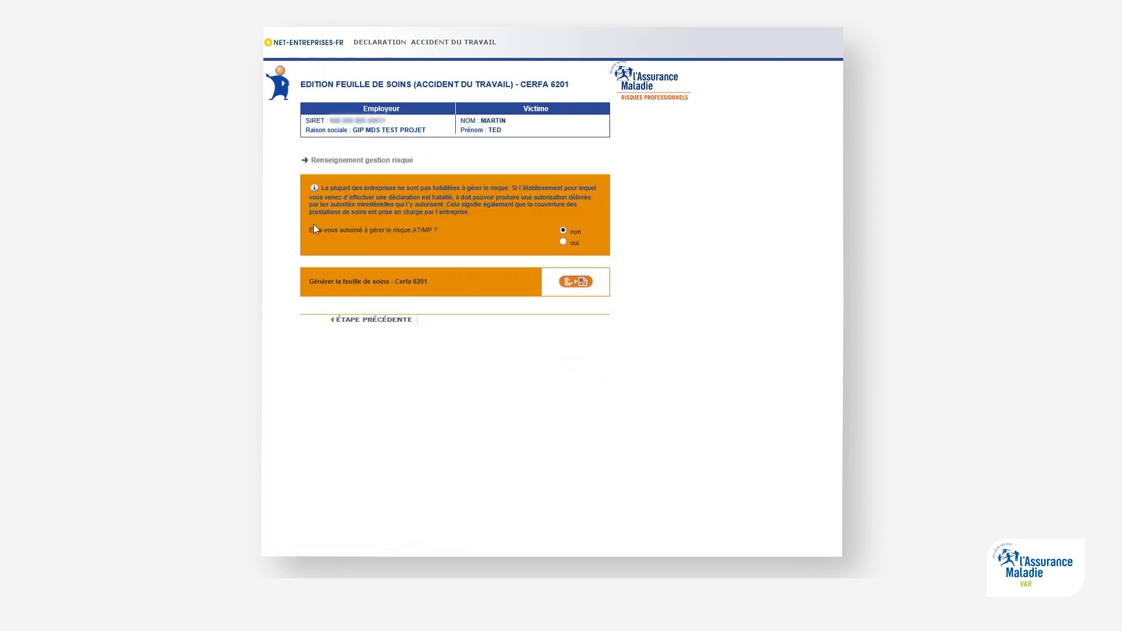
left_click(563, 231)
left_click(571, 285)
scroll(602, 275, "down", 5)
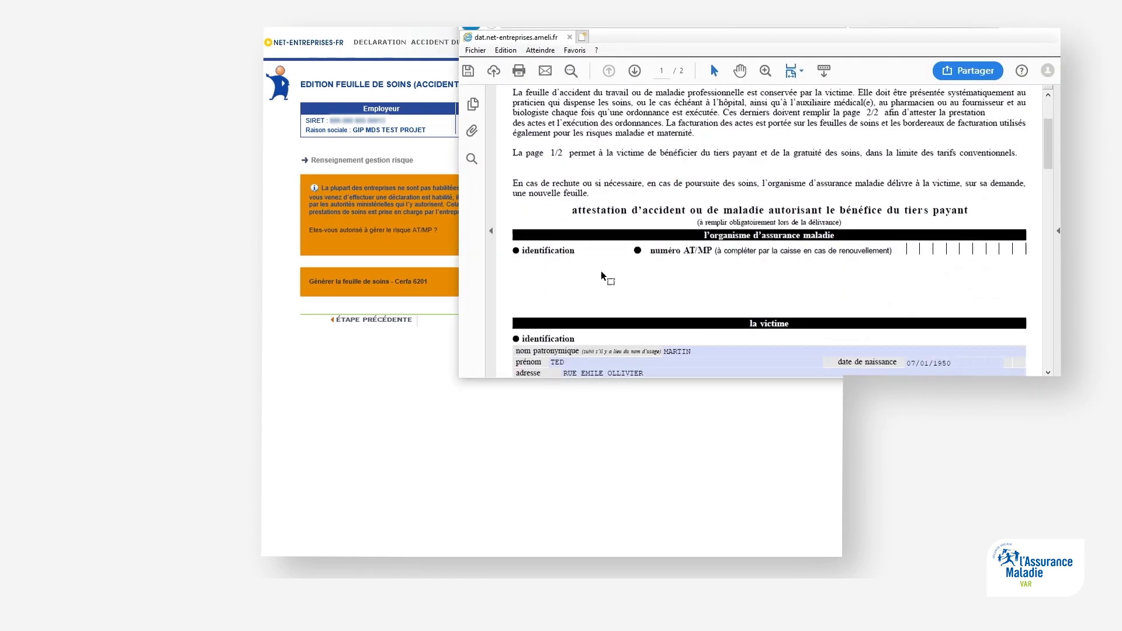
scroll(602, 275, "down", 10)
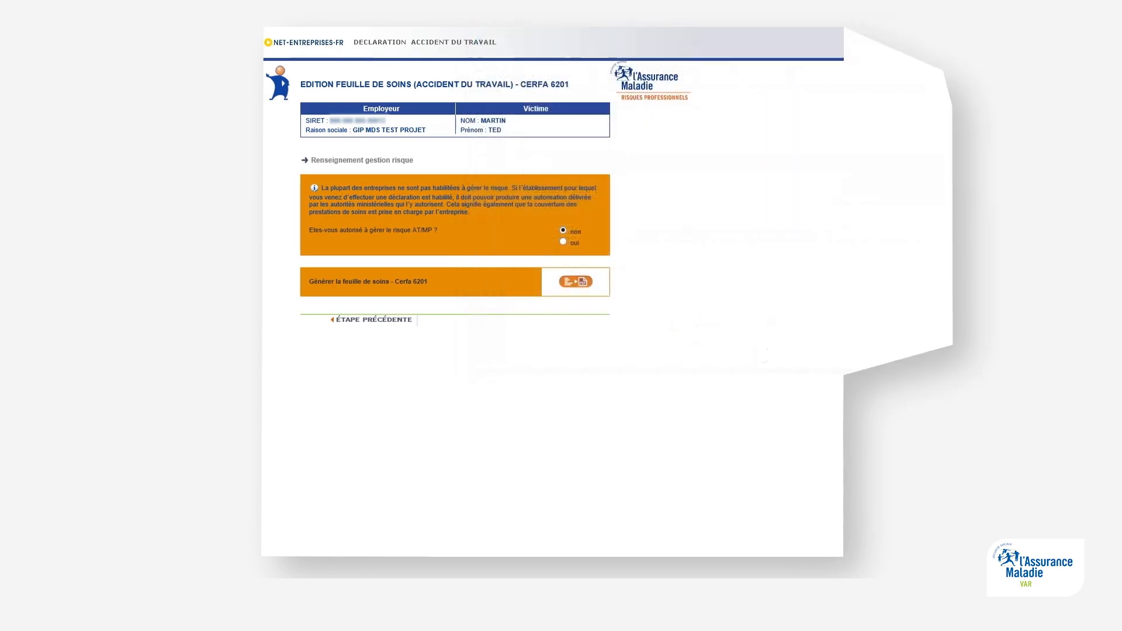
left_click(368, 321)
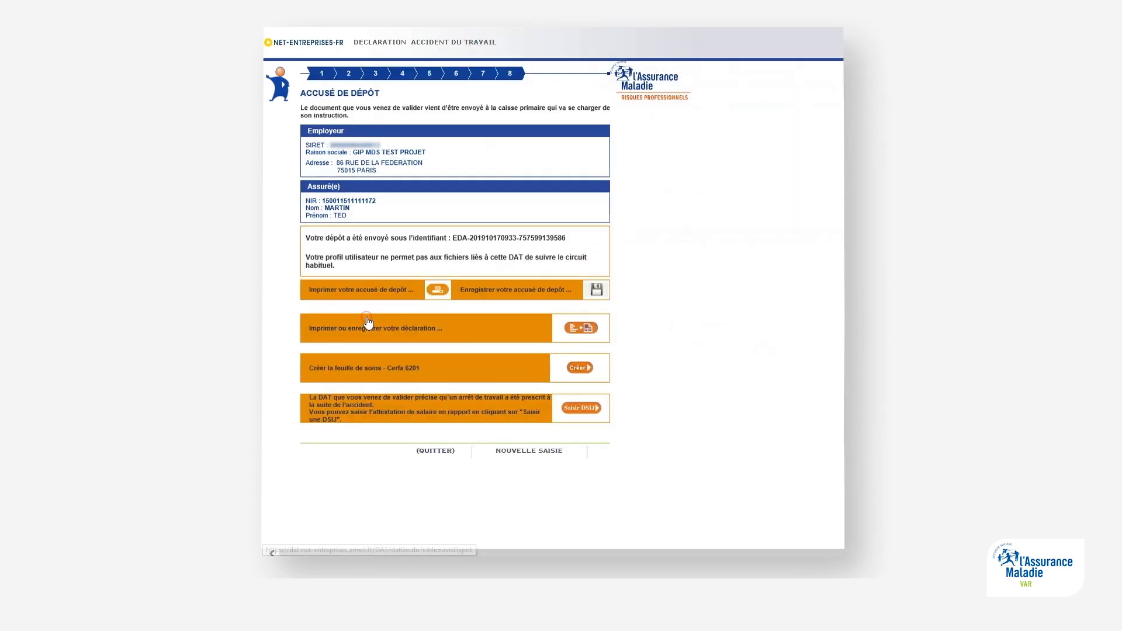